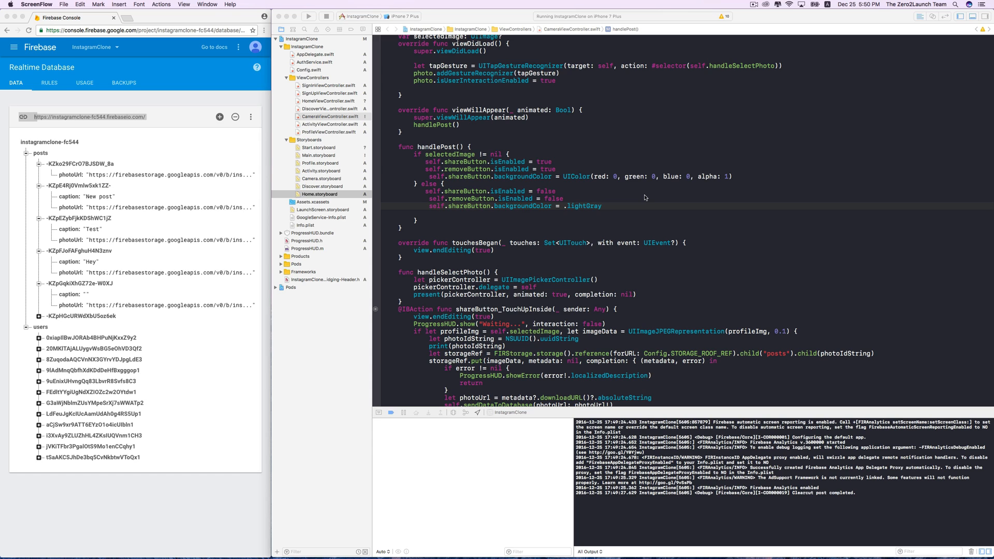
# - Show Home.storyboard with the Home scene's view selected and the Utilities panel visible
pyautogui.click(328, 195)
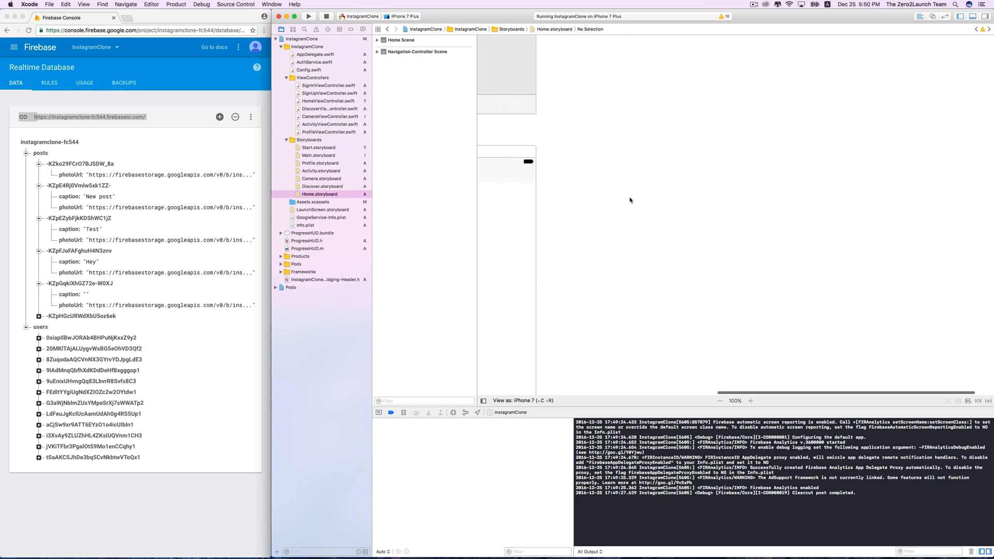
pyautogui.hscroll(-10, 628, 200)
pyautogui.scroll(-2, 660, 199)
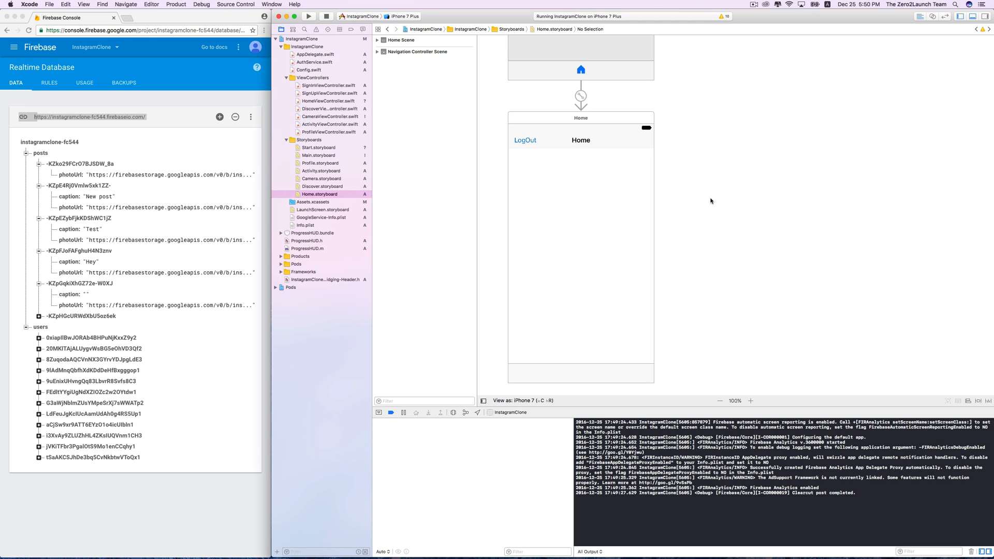
pyautogui.click(591, 215)
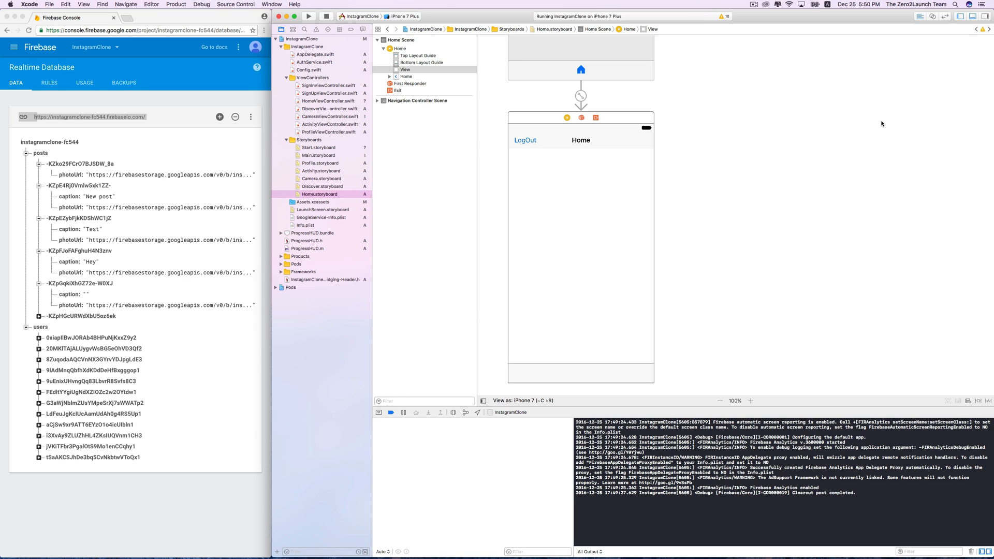
pyautogui.click(985, 18)
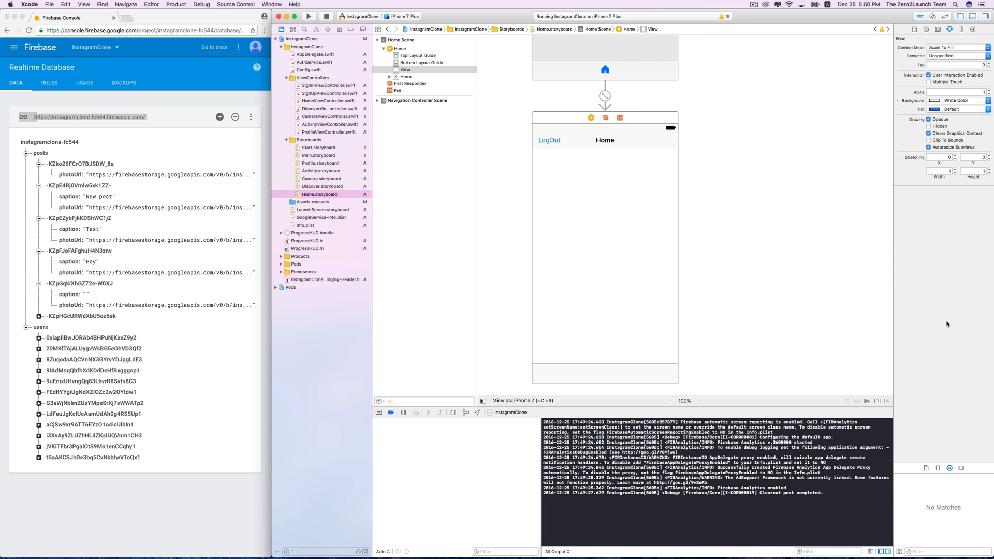
# - Add a Table View from the object library to the Home scene, undoing an accidental relationship deletion
pyautogui.click(946, 551)
pyautogui.write('uitable')
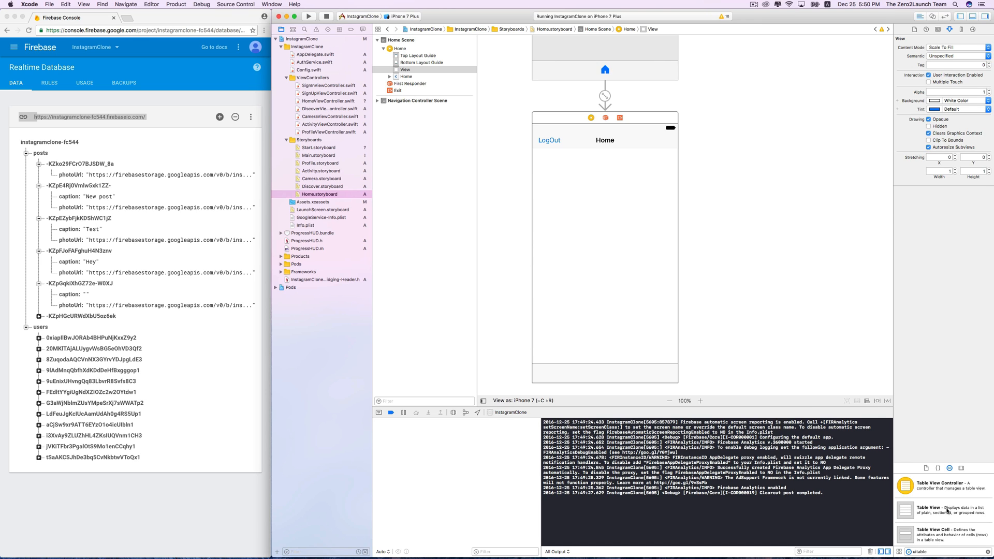
pyautogui.moveTo(947, 510); pyautogui.dragTo(599, 196)
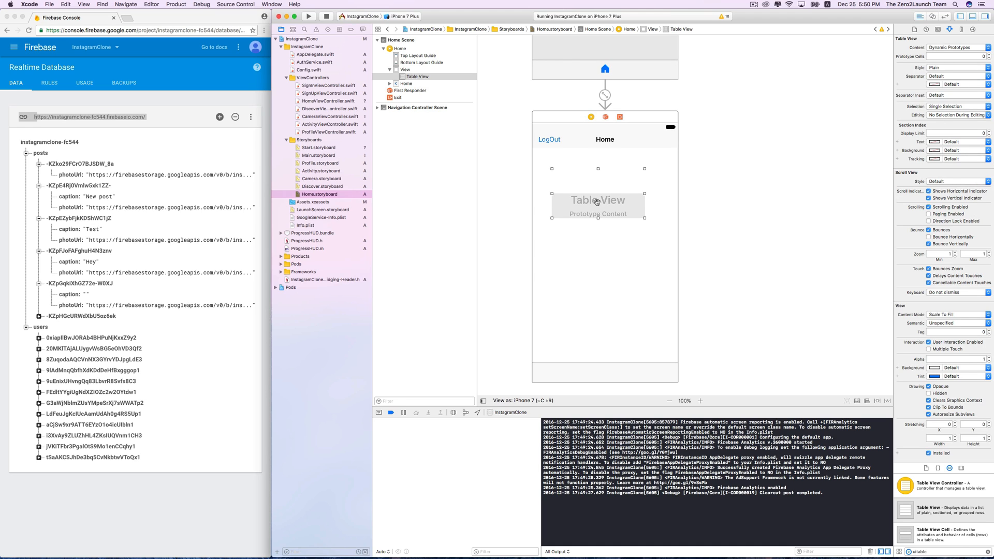
pyautogui.scroll(1, 673, 140)
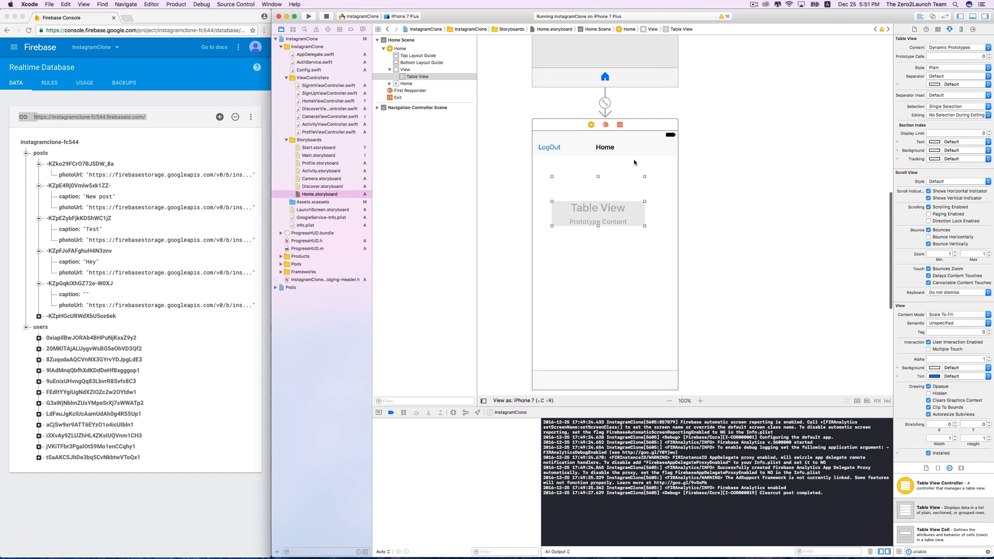
pyautogui.scroll(5, 635, 162)
pyautogui.click(605, 196)
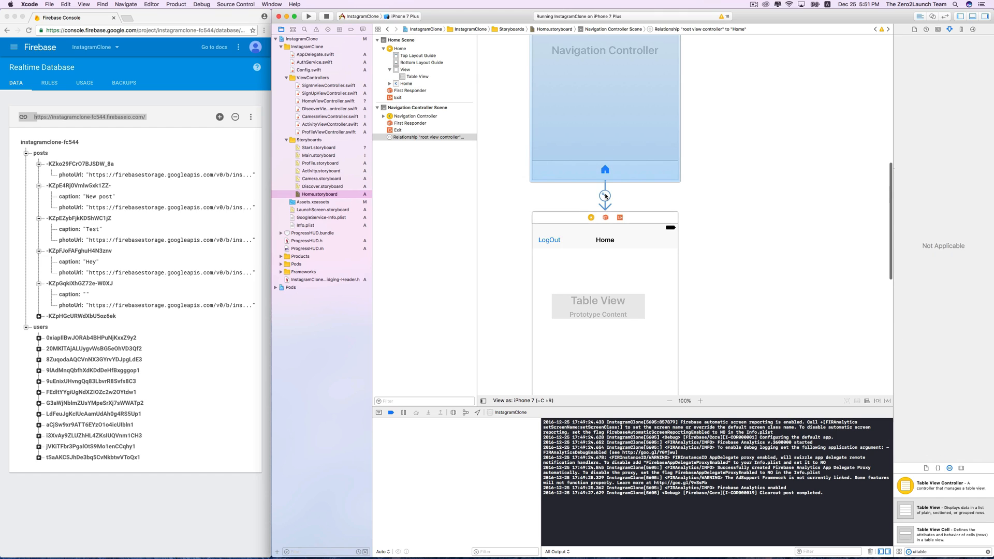
pyautogui.press('Delete')
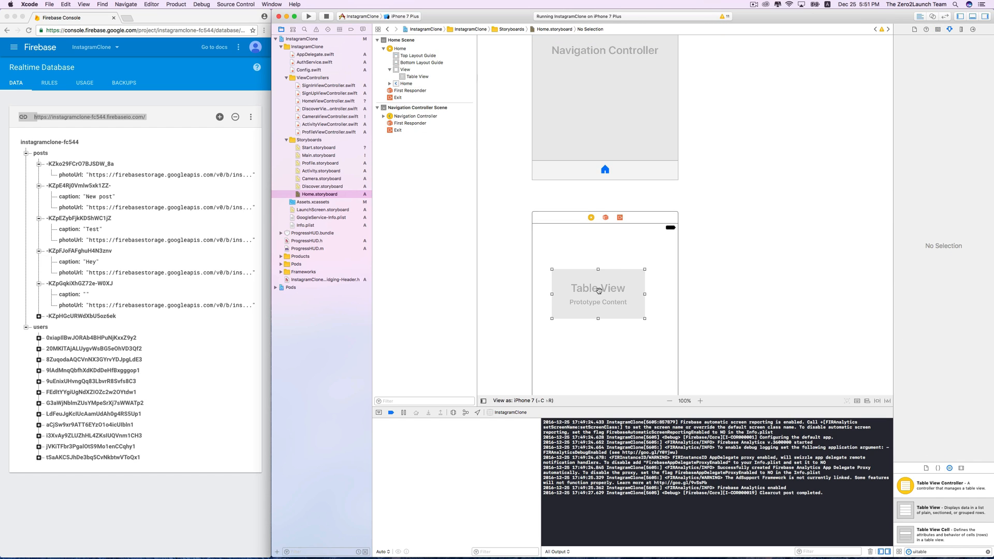
pyautogui.click(599, 290)
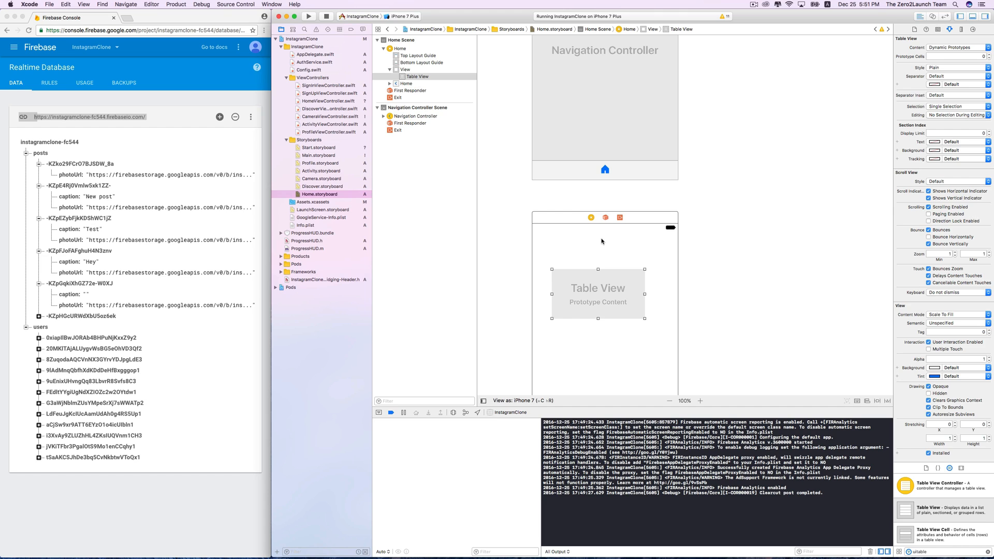
pyautogui.hscroll(-1, 603, 240)
pyautogui.click(67, 4)
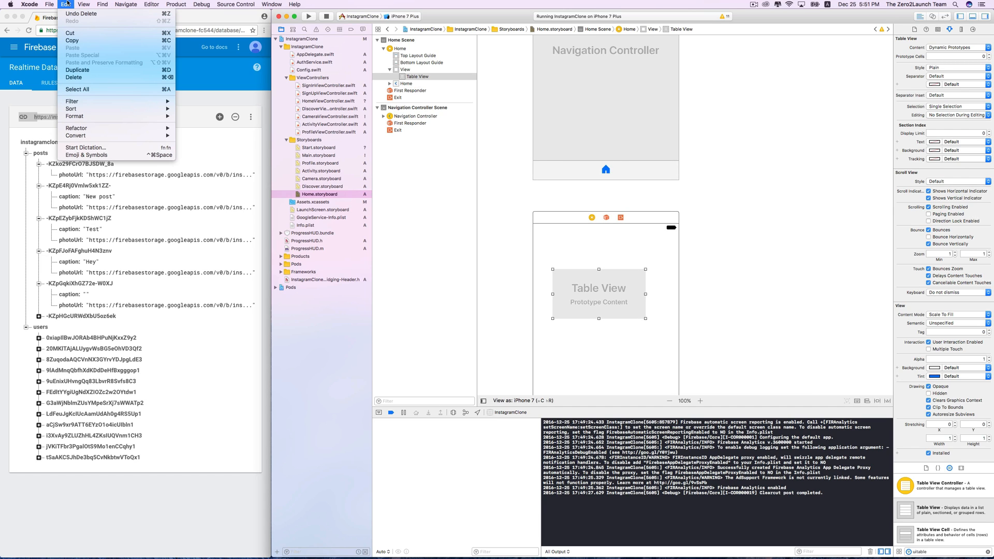
pyautogui.click(78, 13)
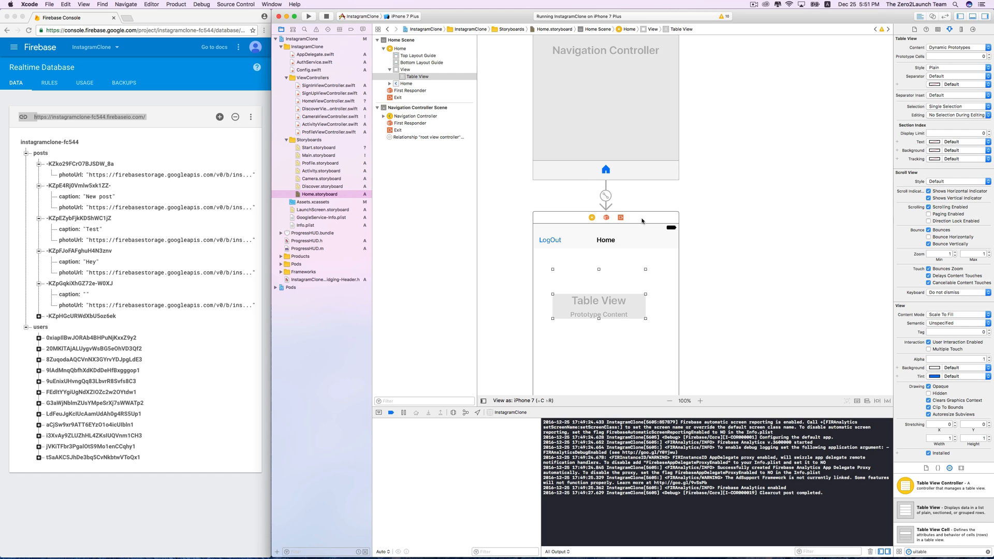
# - Move the table view under the navigation bar and stretch it to fill the scene
pyautogui.moveTo(625, 307); pyautogui.dragTo(606, 261)
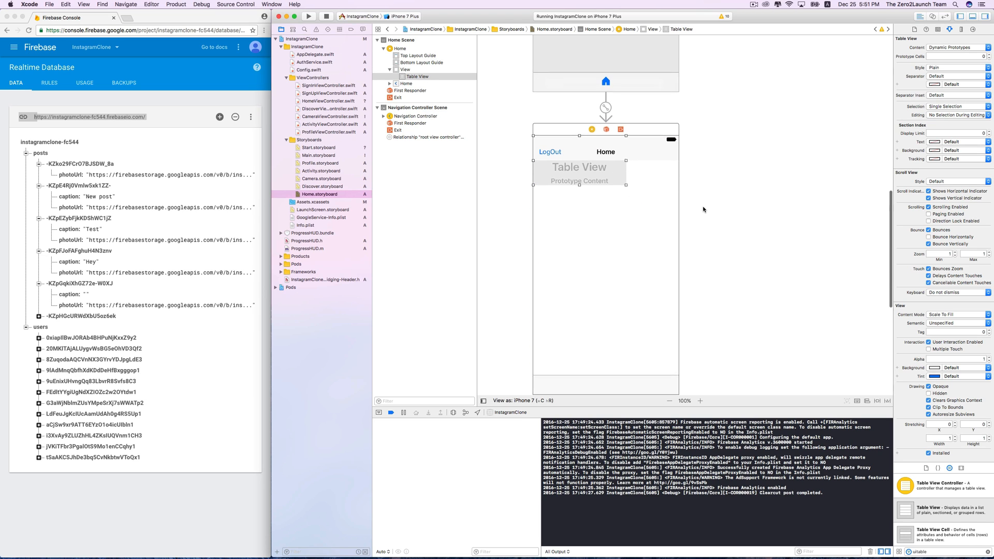
pyautogui.scroll(-3, 704, 208)
pyautogui.moveTo(626, 169)
pyautogui.mouseDown()
pyautogui.moveTo(668, 362)
pyautogui.moveTo(677, 364)
pyautogui.mouseUp()
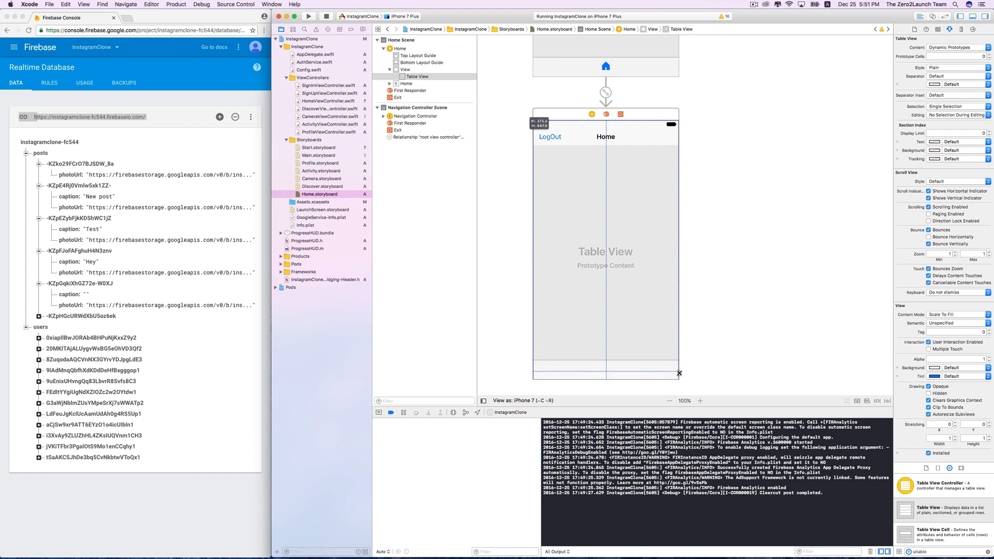
# - Pin the table view to all four scene edges with 0-spacing constraints
pyautogui.moveTo(676, 365); pyautogui.dragTo(674, 371)
pyautogui.hscroll(2, 768, 256)
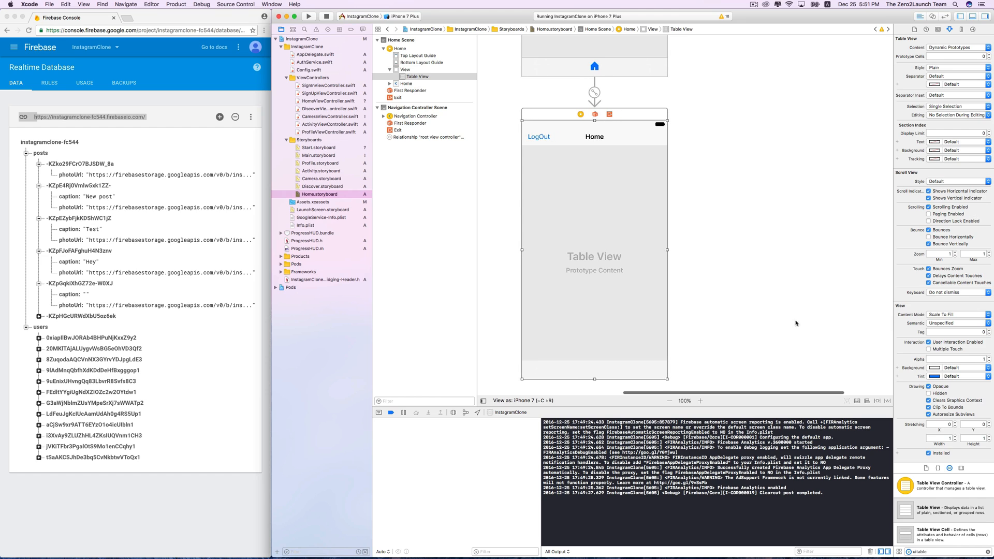
pyautogui.click(877, 401)
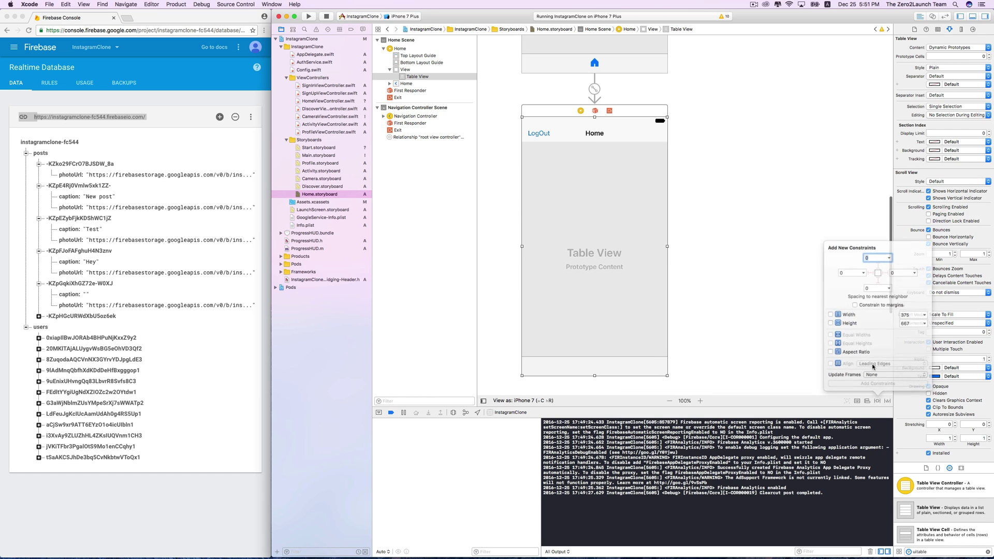
pyautogui.click(877, 269)
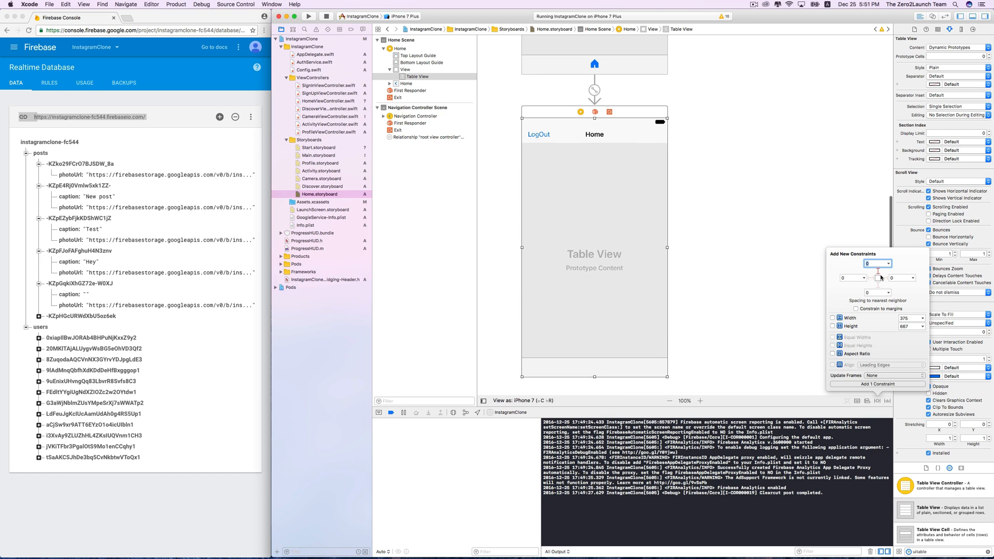
pyautogui.click(872, 278)
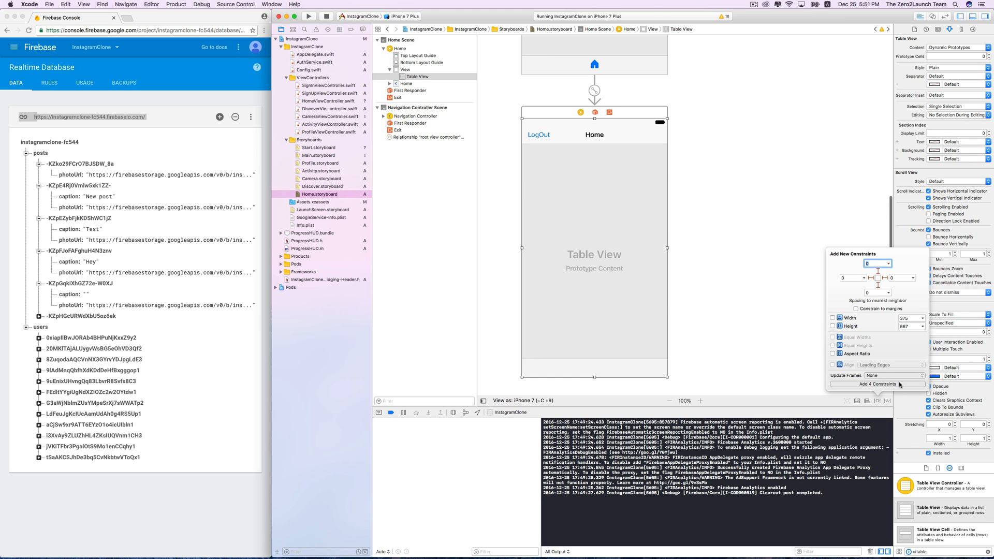
pyautogui.click(877, 384)
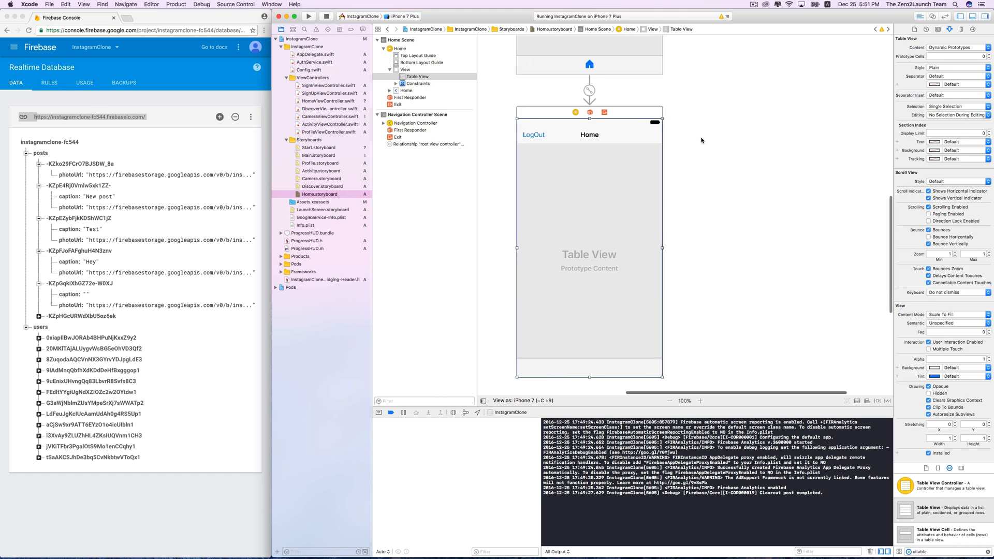
pyautogui.hscroll(2, 702, 141)
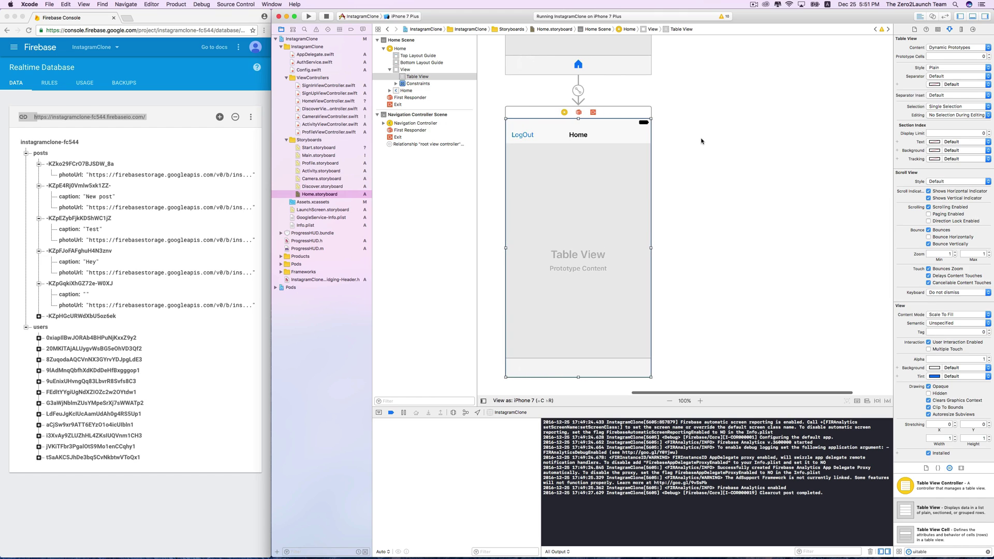
# - Select the table view to reach its Prototype Cells attribute
pyautogui.click(743, 156)
pyautogui.click(614, 214)
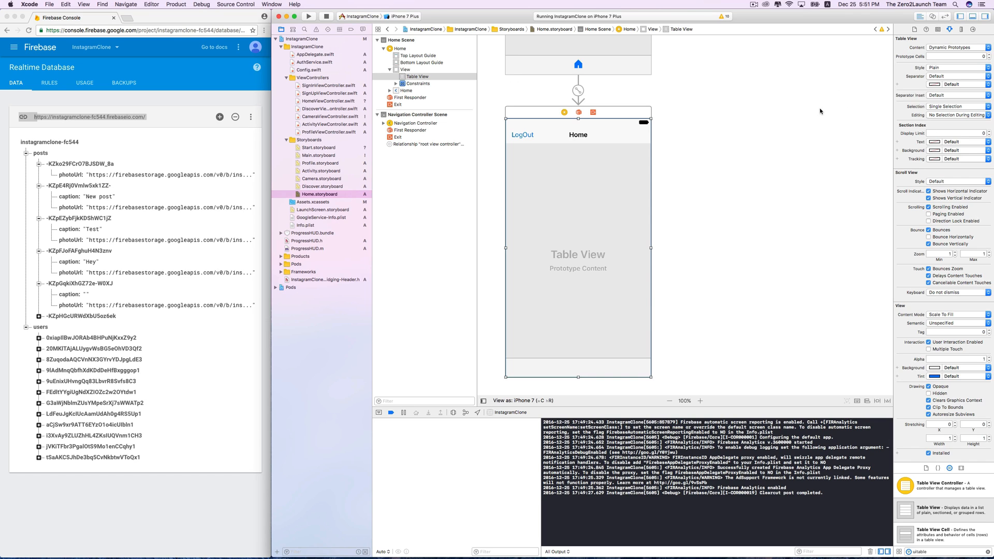
# - Give the table view one prototype cell and show HomeViewController.swift in the Assistant editor
pyautogui.click(990, 55)
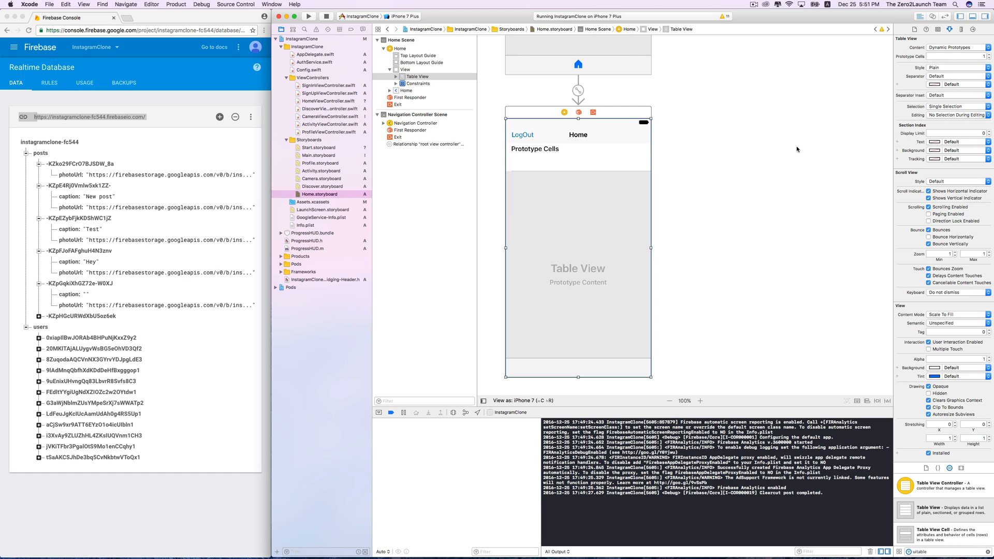
pyautogui.click(599, 164)
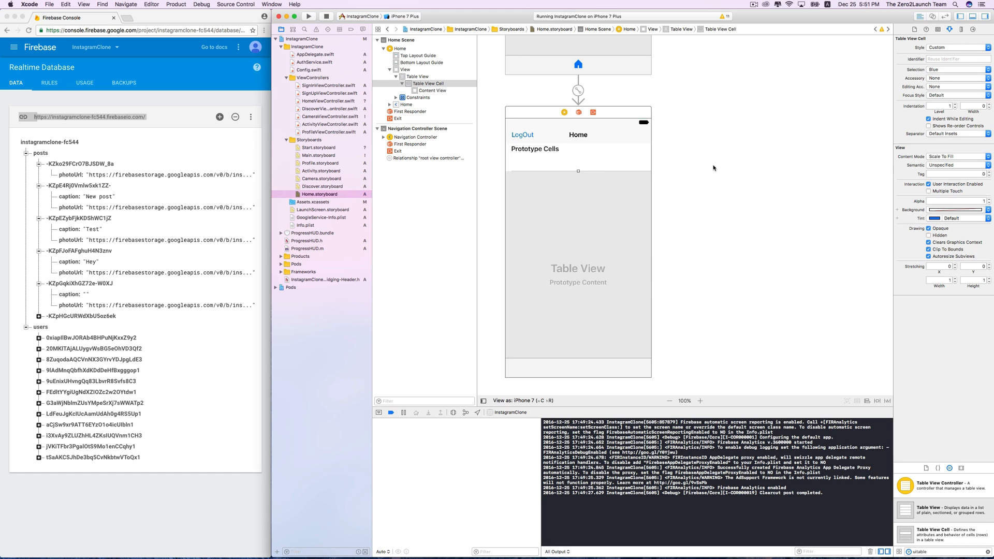
pyautogui.click(764, 195)
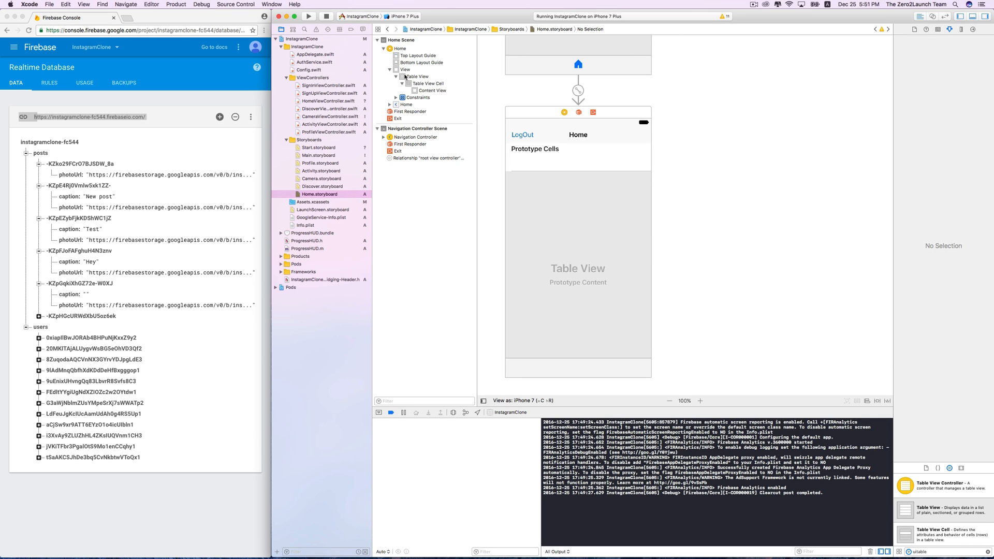
pyautogui.keyDown('alt'); pyautogui.click(311, 102); pyautogui.keyUp('alt')
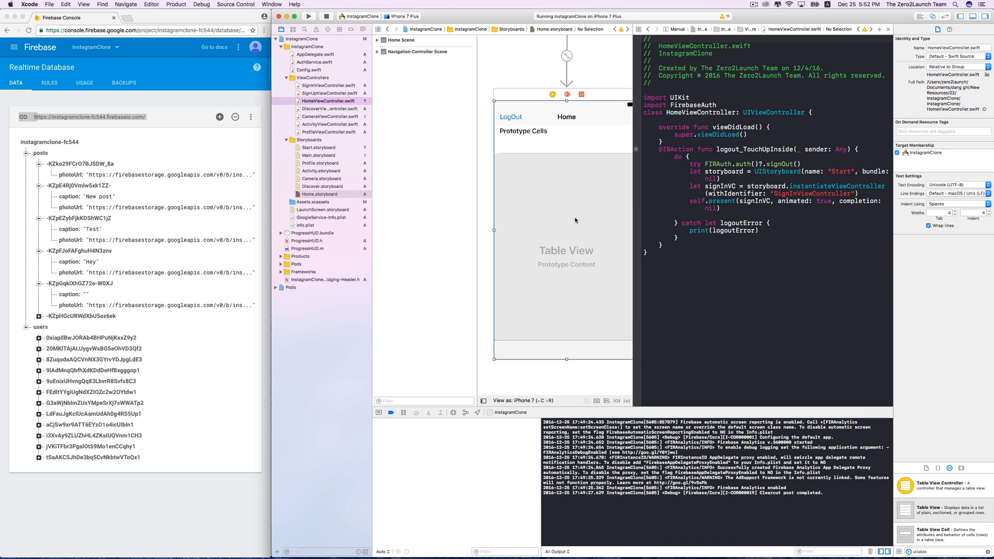
# - Connect the table view to HomeViewController as an outlet named 'tableView'
pyautogui.moveTo(569, 224)
pyautogui.mouseDown()
pyautogui.moveTo(687, 113)
pyautogui.moveTo(668, 117)
pyautogui.mouseUp()
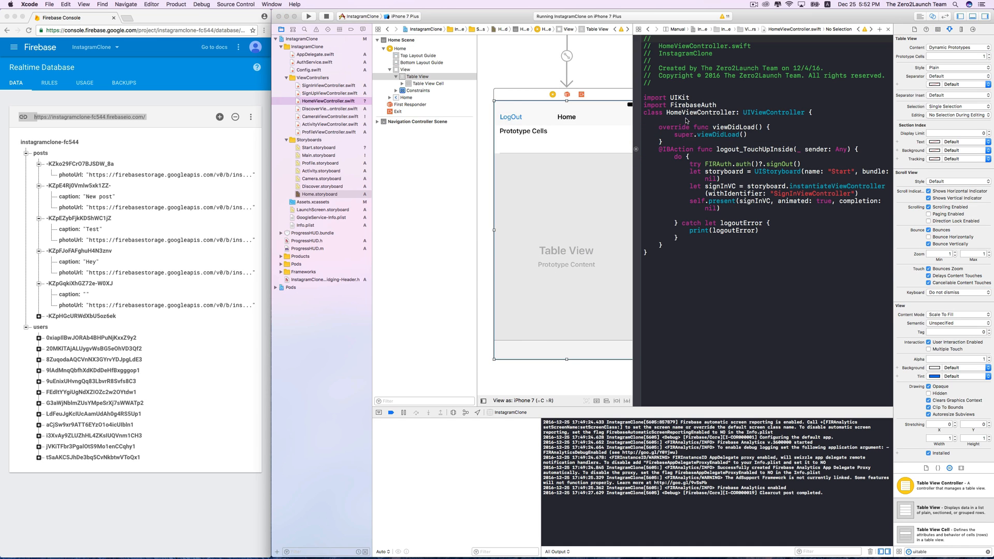
pyautogui.write('tableView')
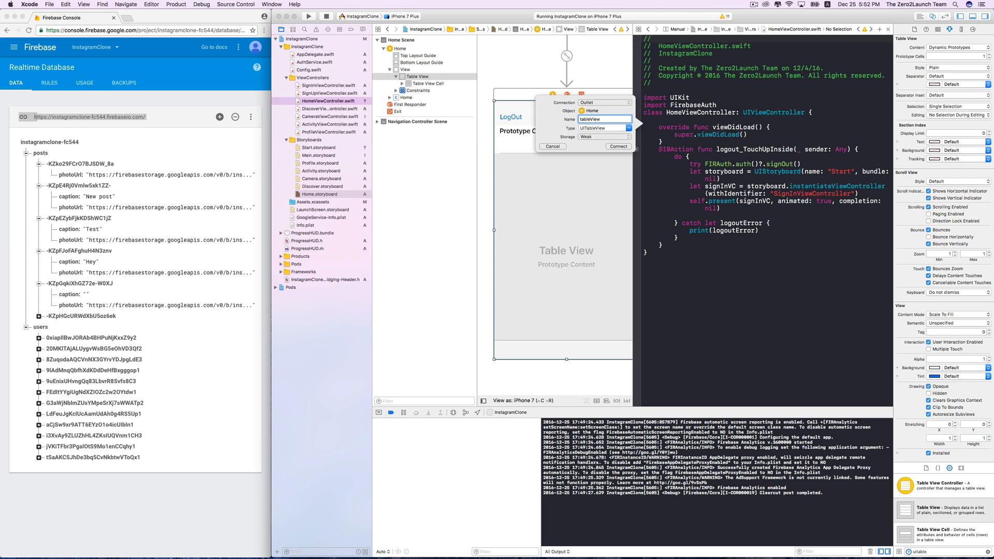
pyautogui.press('Return')
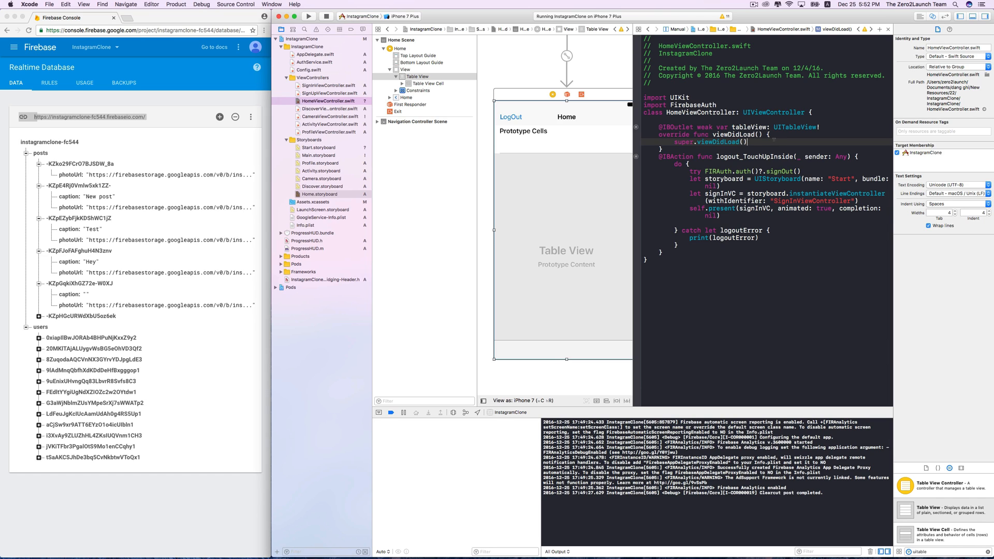
pyautogui.click(761, 258)
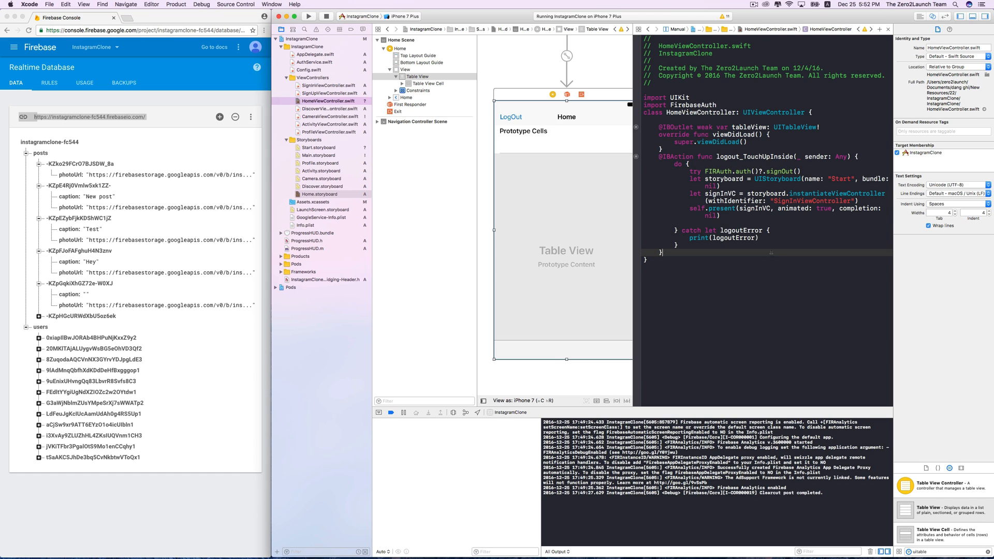
# - Write an empty extension of HomeViewController adopting UITableViewDataSource below the class
pyautogui.press('Return')
pyautogui.press('Return')
pyautogui.write('e')
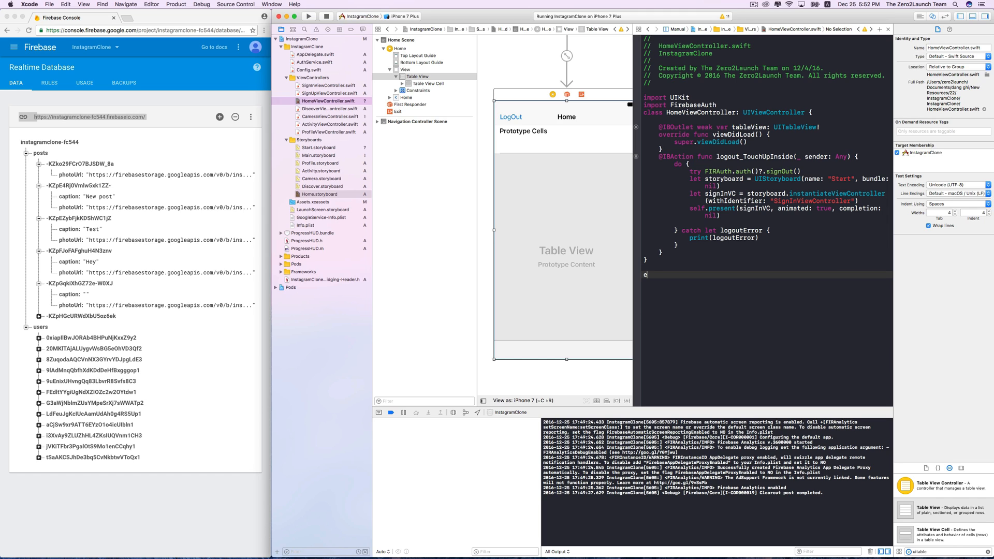
pyautogui.write('xten')
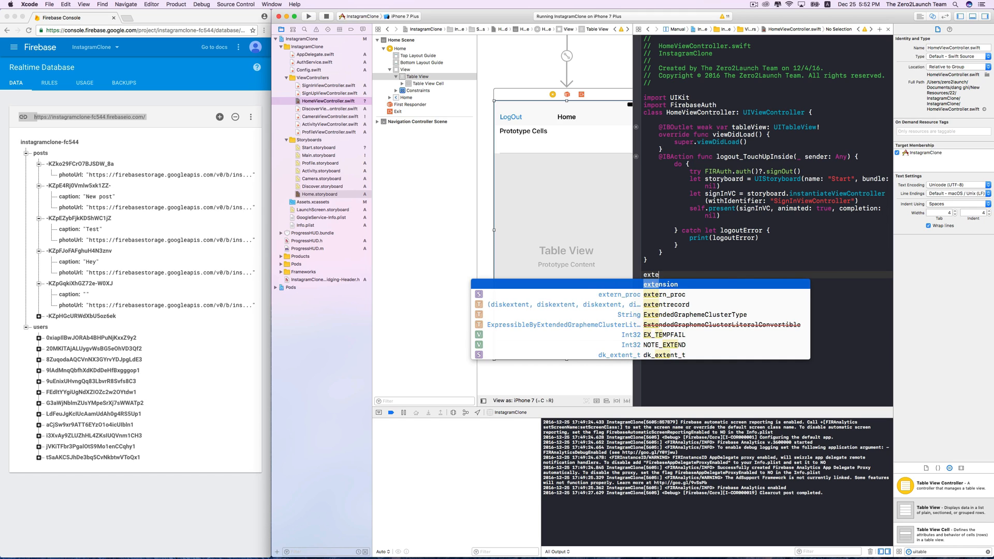
pyautogui.write('sionHo')
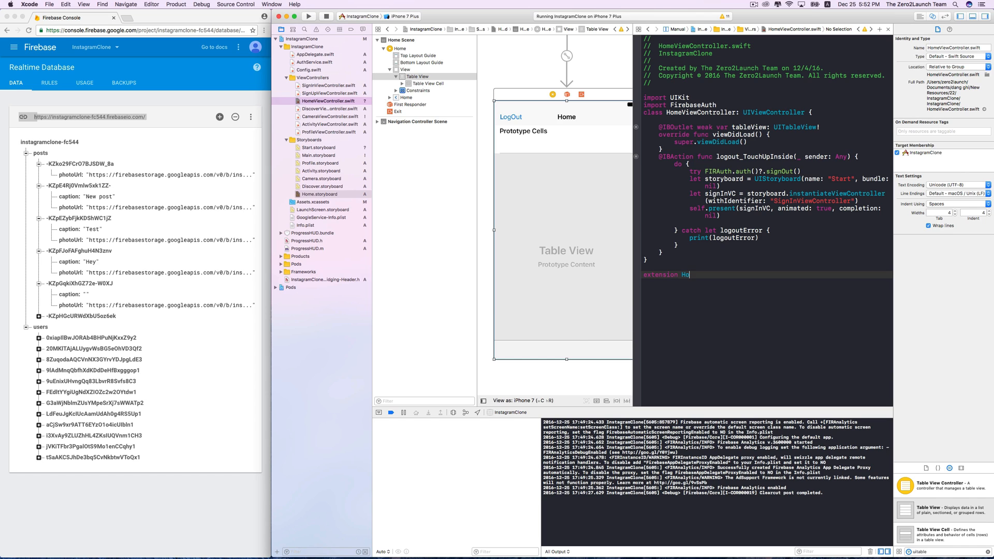
pyautogui.write('meV')
pyautogui.press('Return')
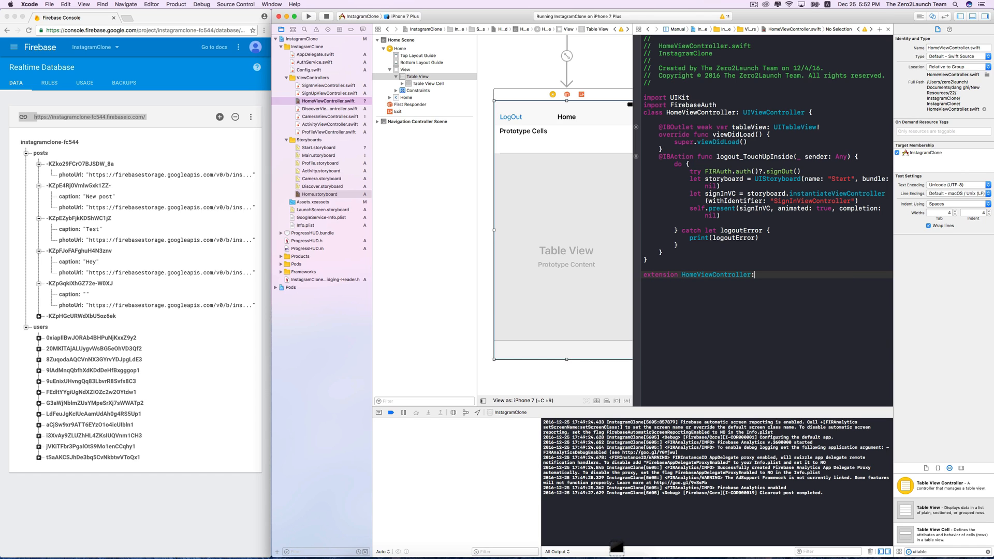
pyautogui.write(':')
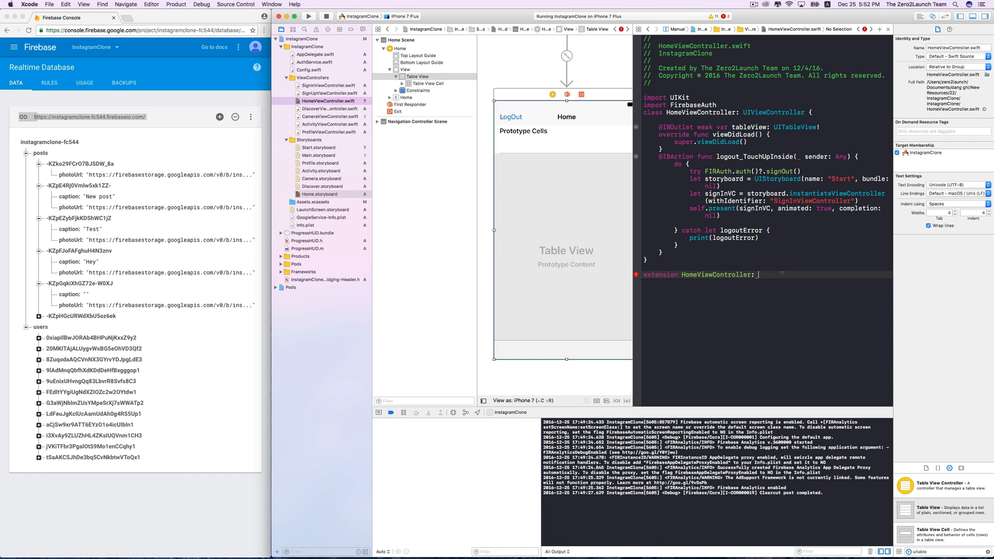
pyautogui.write('UIt')
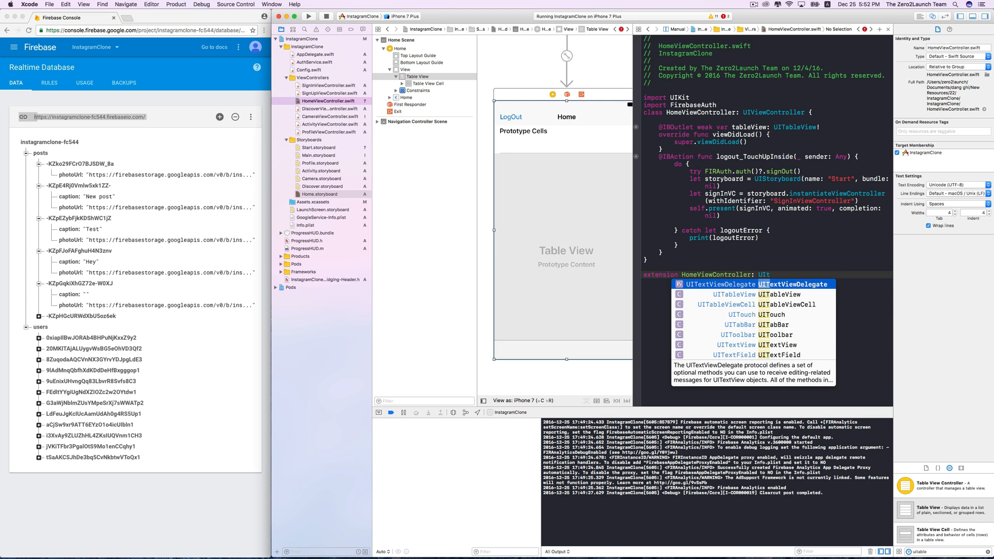
pyautogui.write('a')
pyautogui.press('Down')
pyautogui.press('Down')
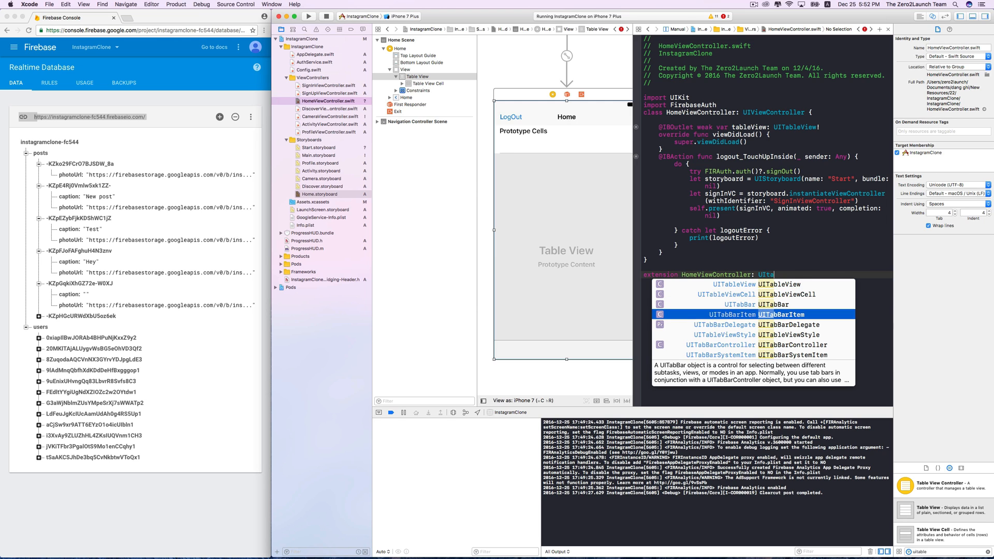
pyautogui.press('Down')
pyautogui.press('Down')
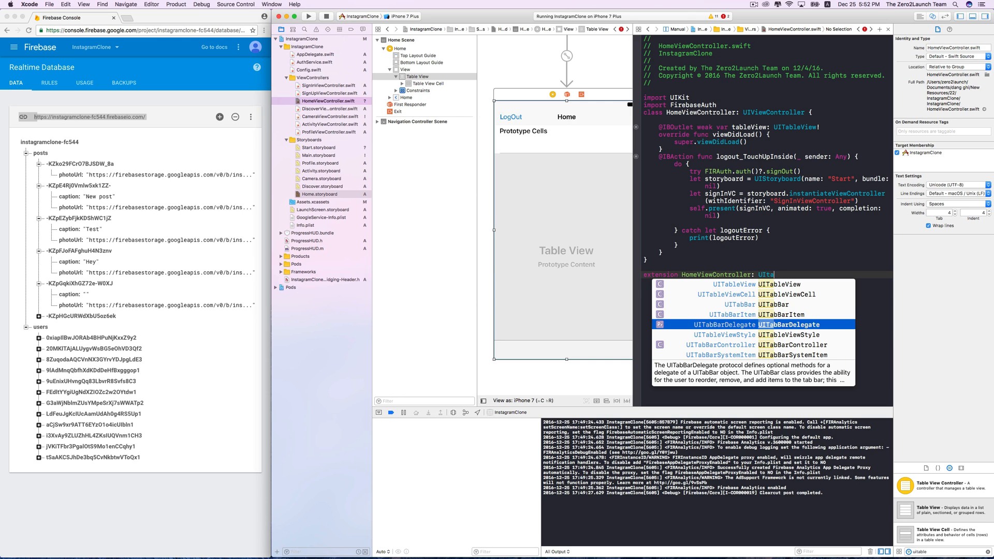
pyautogui.write('ble')
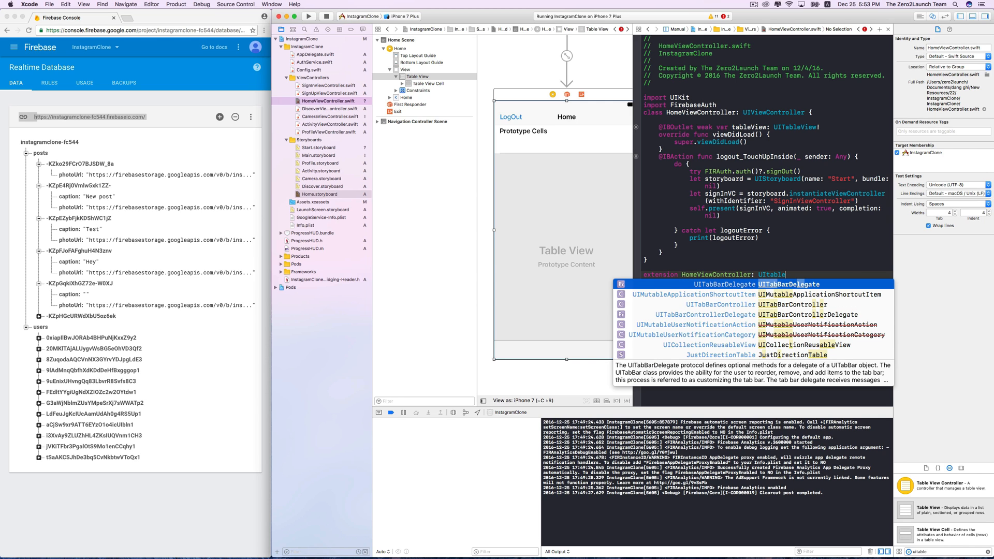
pyautogui.write('view')
pyautogui.press('Down')
pyautogui.press('Down')
pyautogui.press('Down')
pyautogui.press('Down')
pyautogui.press('Down')
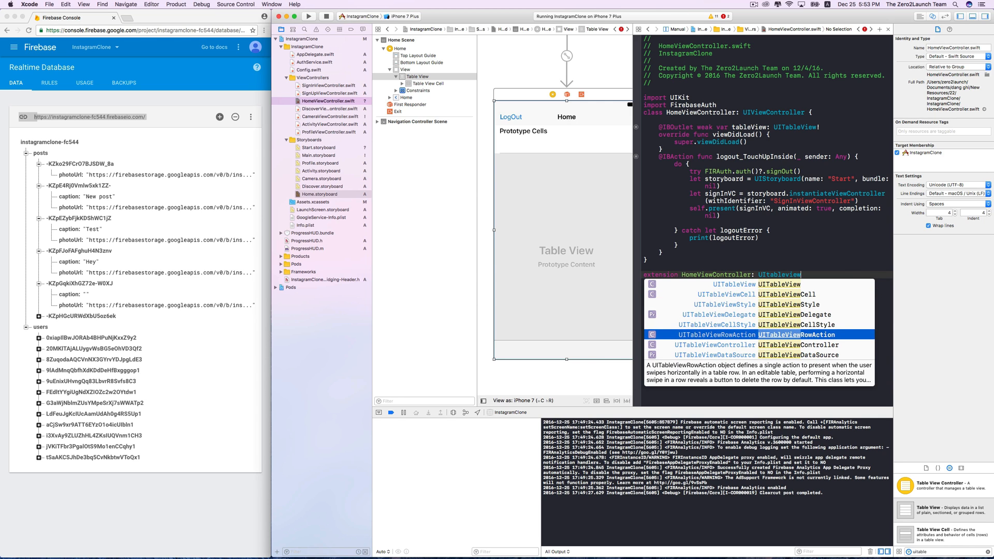
pyautogui.press('Down')
pyautogui.press('Down')
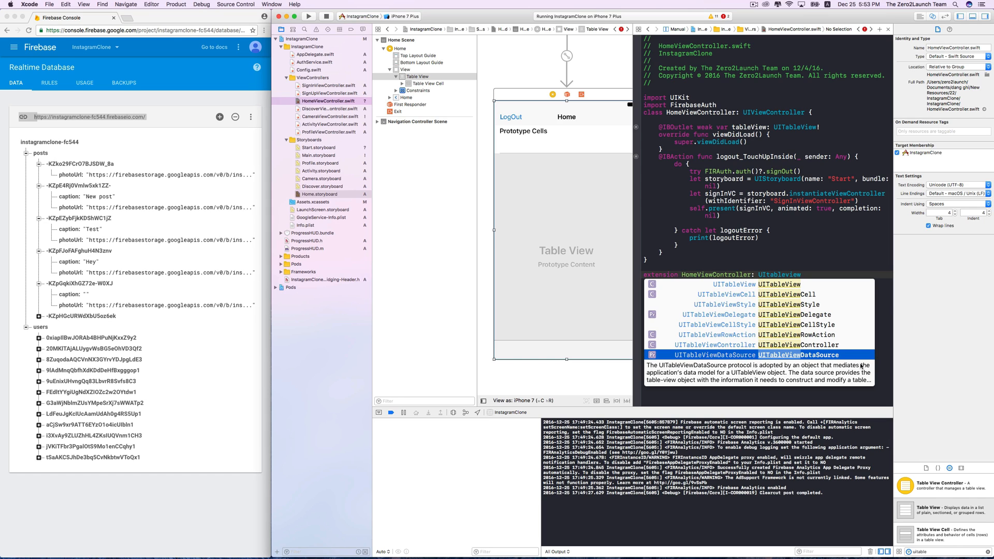
pyautogui.press('Return')
pyautogui.write('{')
pyautogui.press('Return')
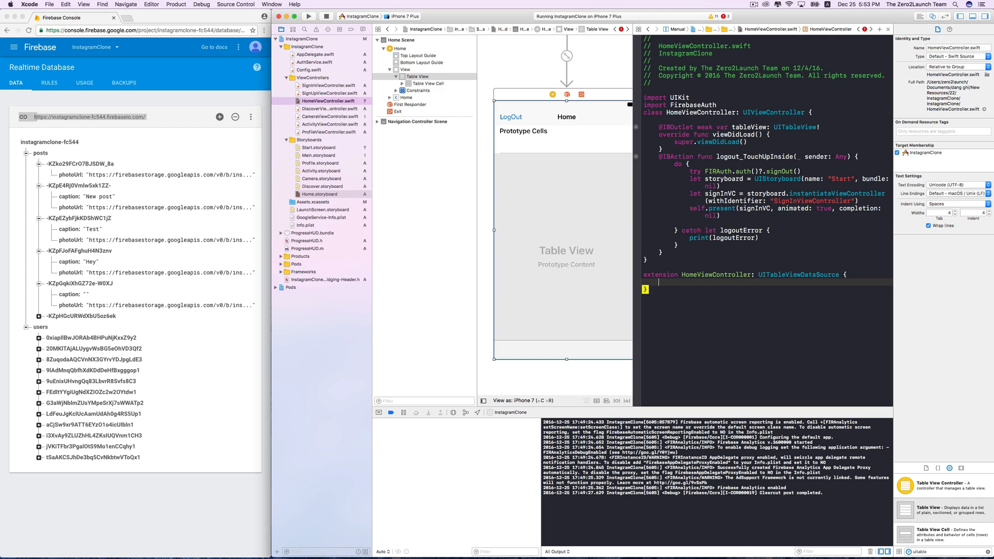
# - View Quick Help for UITableViewDataSource, then place the cursor inside the extension body
pyautogui.keyDown('alt'); pyautogui.click(757, 275); pyautogui.keyUp('alt')
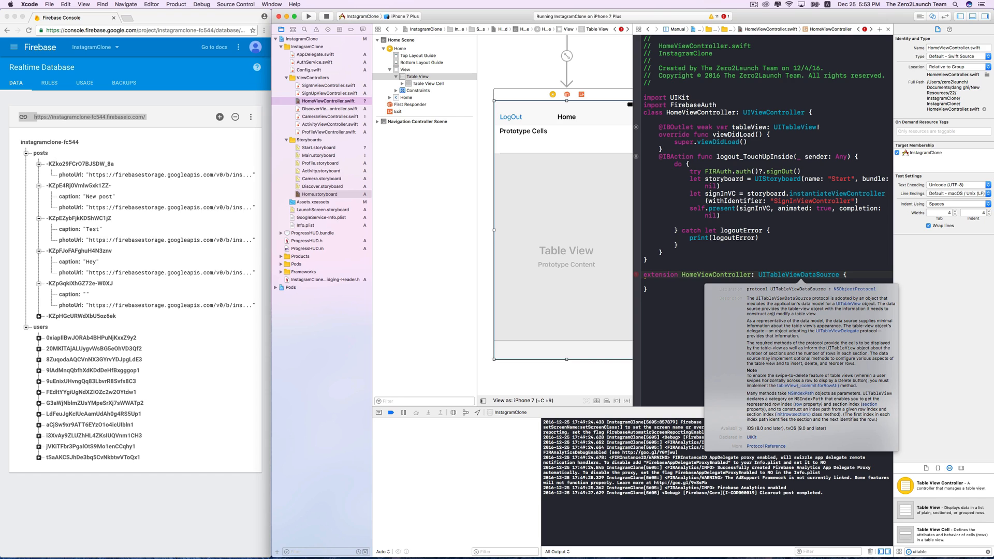
pyautogui.click(814, 260)
pyautogui.click(735, 282)
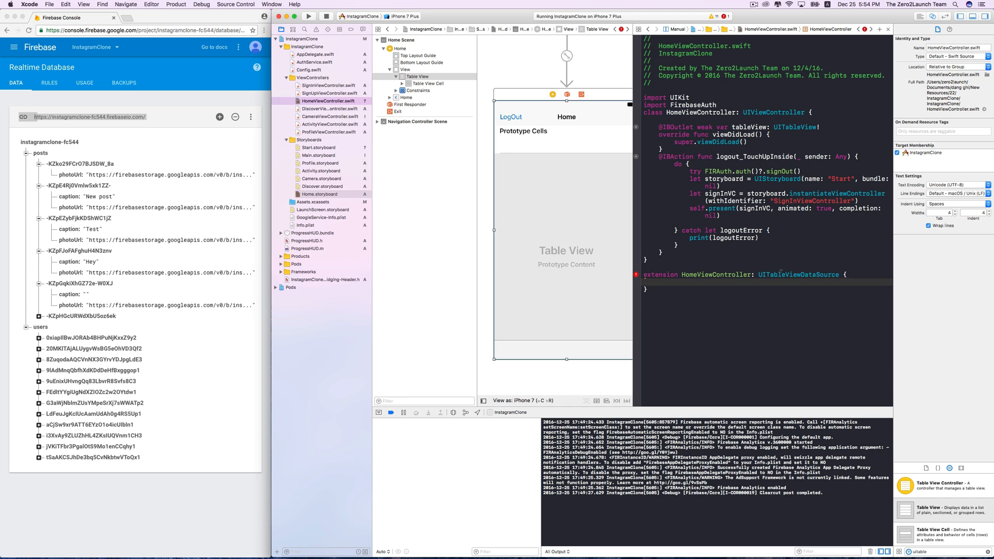
pyautogui.keyDown('super'); pyautogui.click(786, 273); pyautogui.keyUp('super')
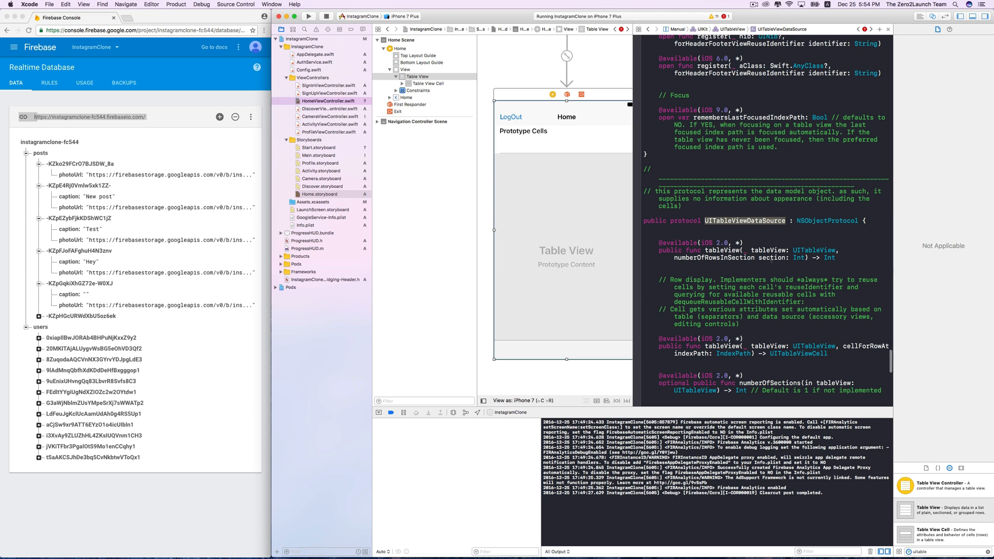
pyautogui.scroll(-3, 786, 266)
pyautogui.scroll(-2, 825, 251)
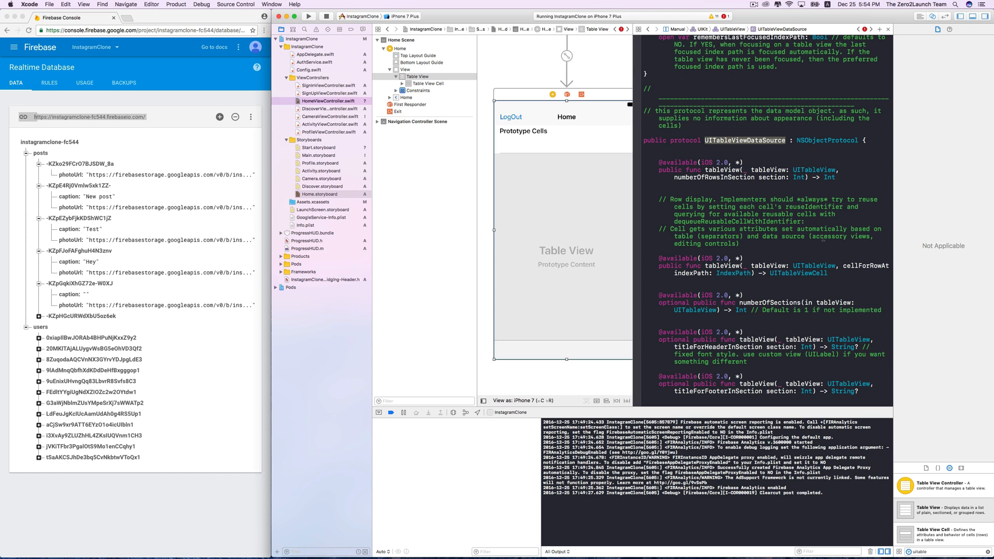
pyautogui.scroll(-3, 824, 239)
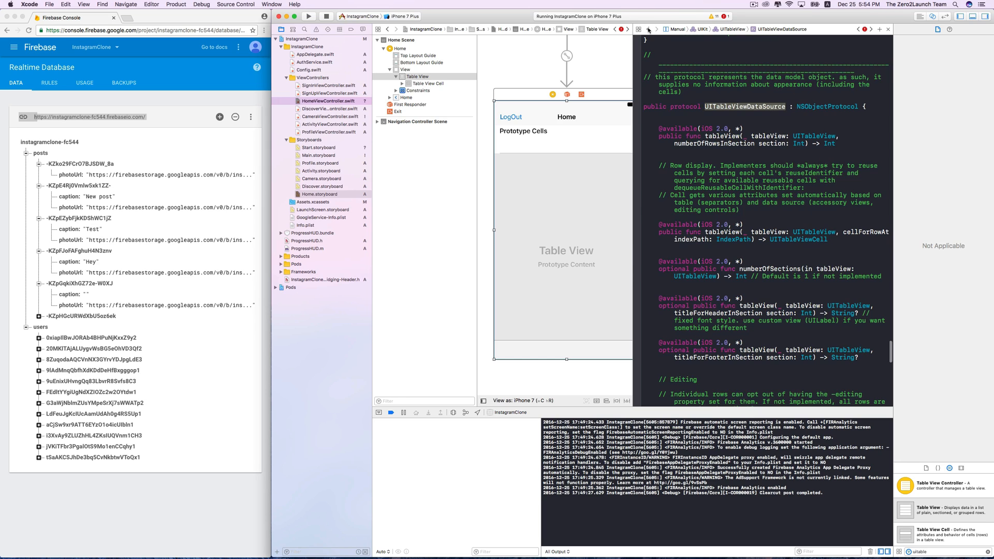
pyautogui.scroll(1, 761, 234)
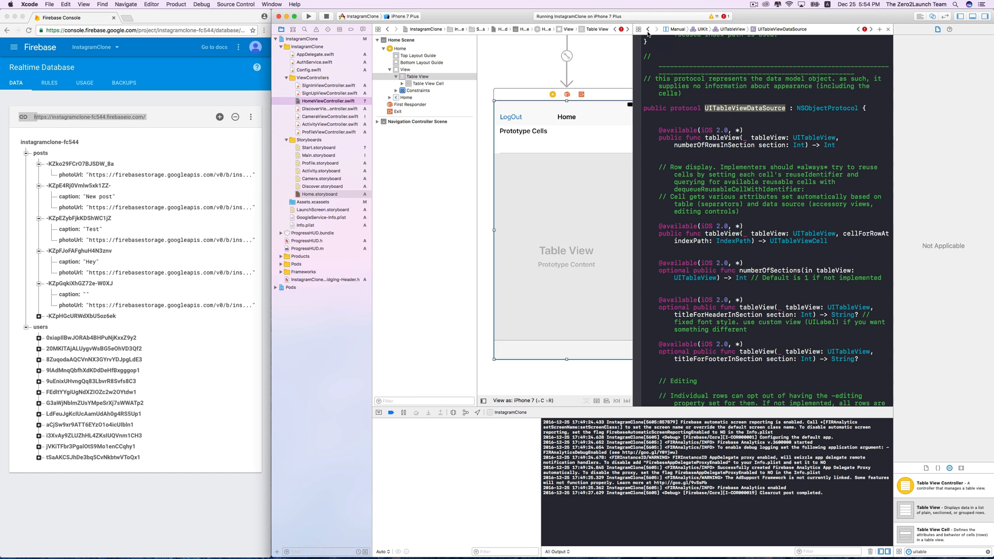
# - Add numberOfRowsInSection returning 10, discarding an unwanted numberOfSections stub
pyautogui.click(648, 29)
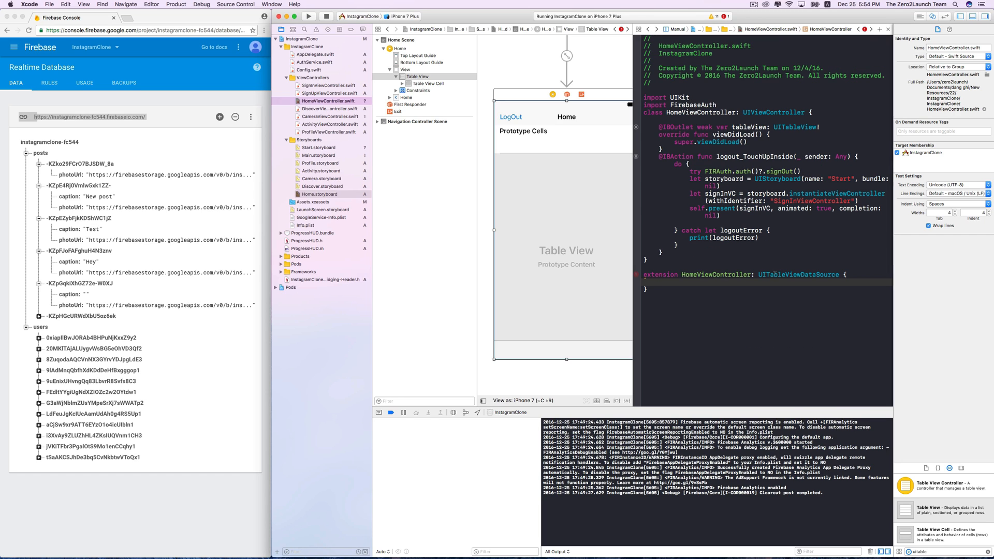
pyautogui.write('numb')
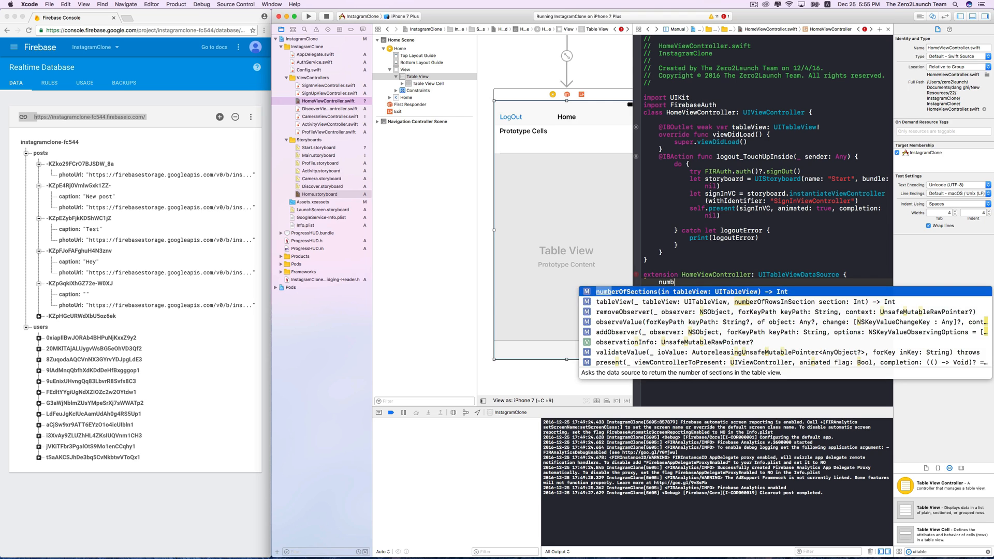
pyautogui.press('Return')
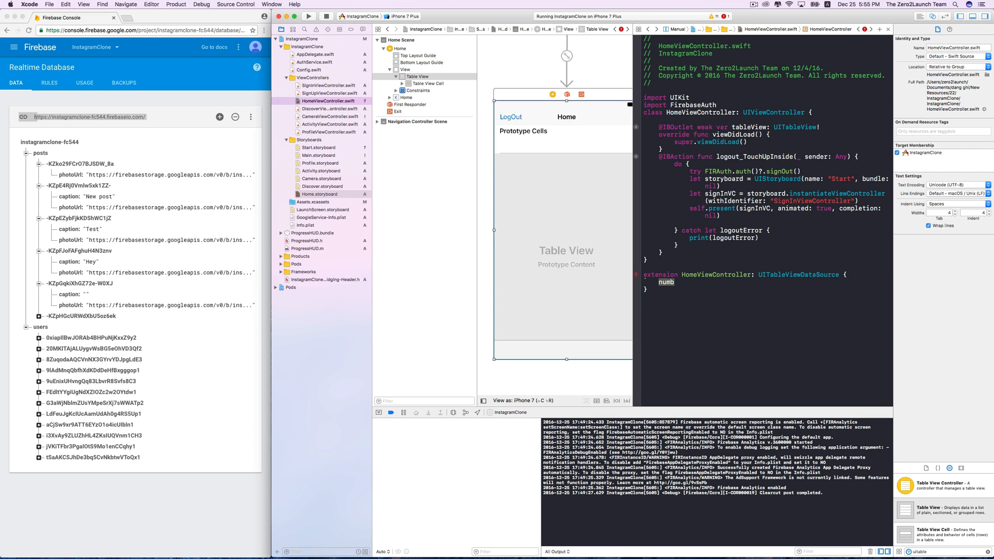
pyautogui.press('super+z')
pyautogui.press('BackSpace')
pyautogui.press('Escape')
pyautogui.write('umb')
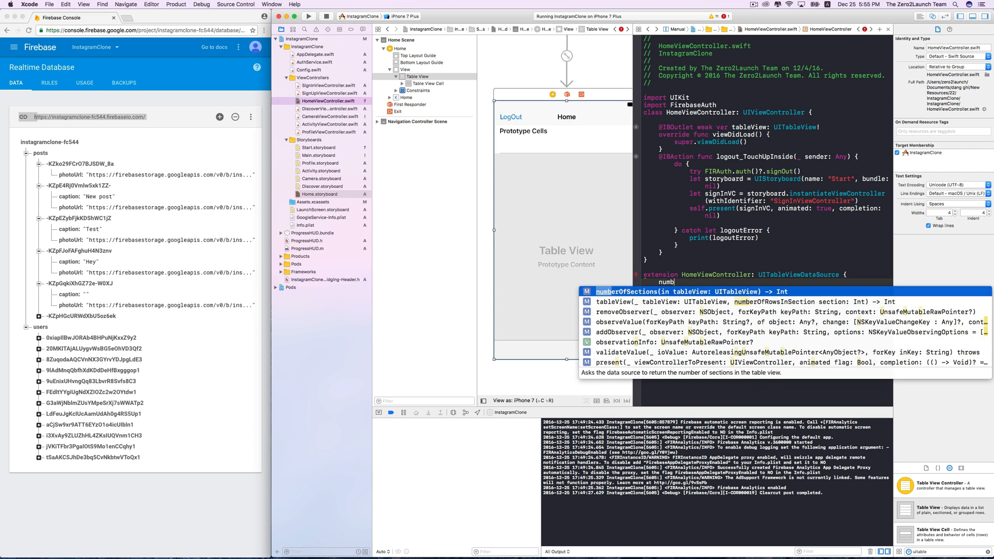
pyautogui.write('erOfRows')
pyautogui.press('Return')
pyautogui.press('BackSpace')
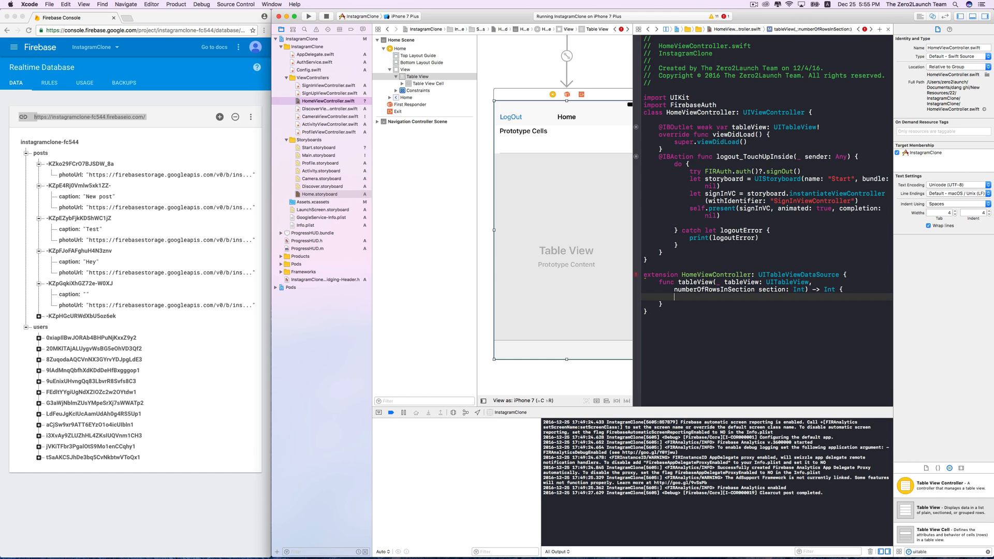
pyautogui.write('return 10')
pyautogui.press('Down')
pyautogui.press('Return')
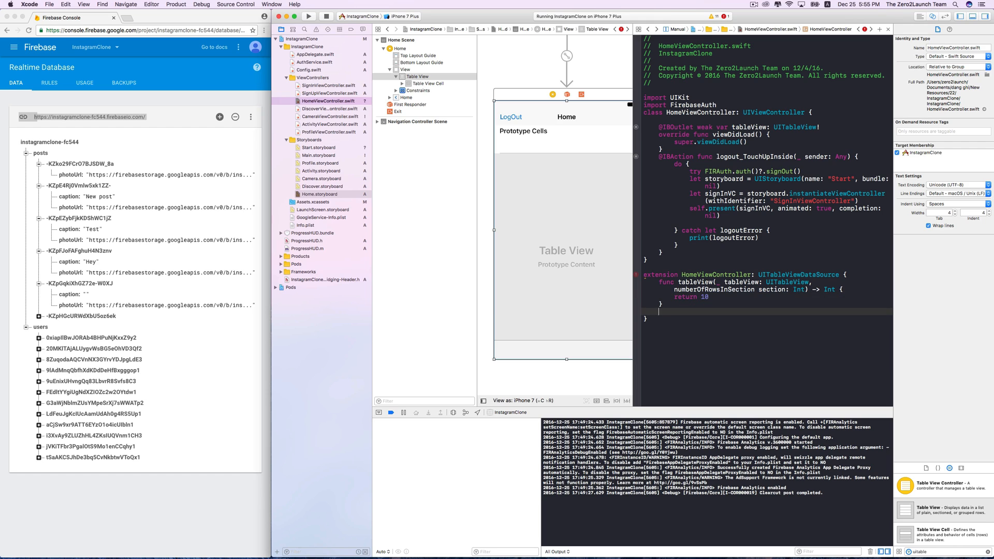
pyautogui.write('cel')
# - Add cellForRowAt returning UITableViewCell().backgroundColor = UIColor.red
pyautogui.press('Return')
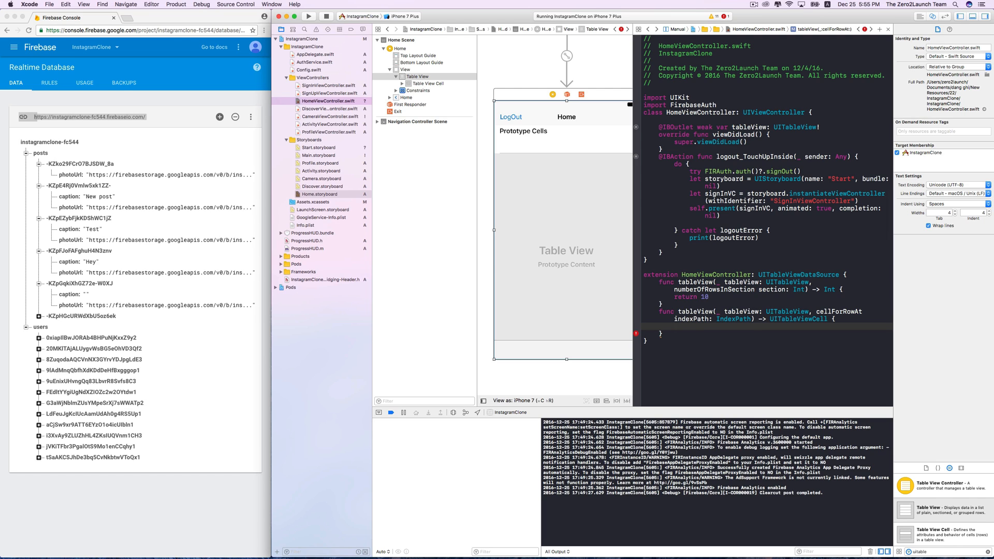
pyautogui.write('retu')
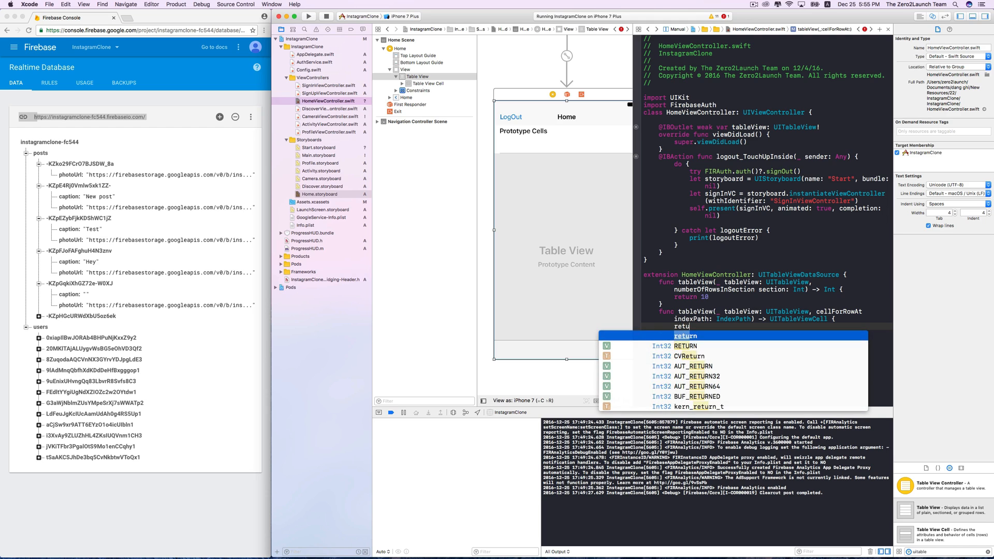
pyautogui.write('rn ')
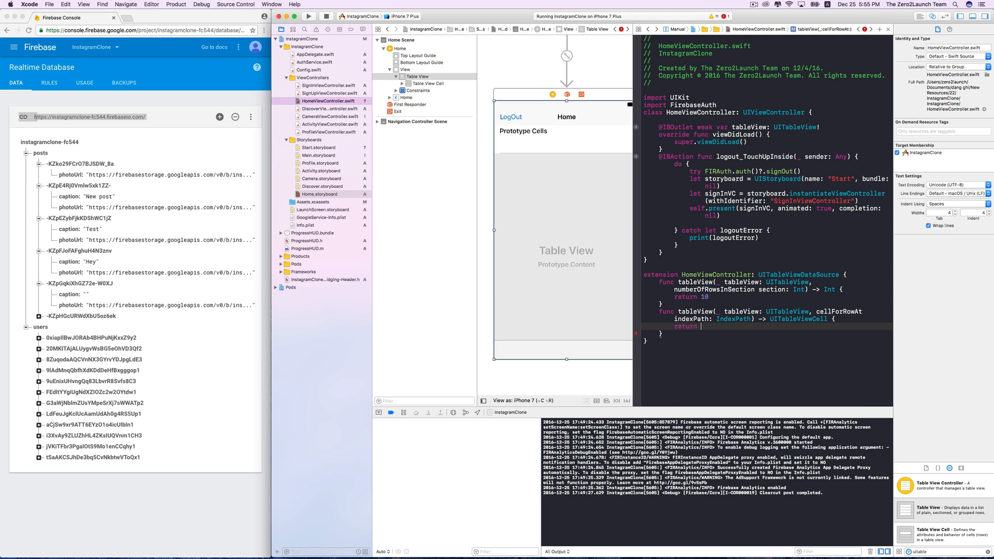
pyautogui.write('UIt')
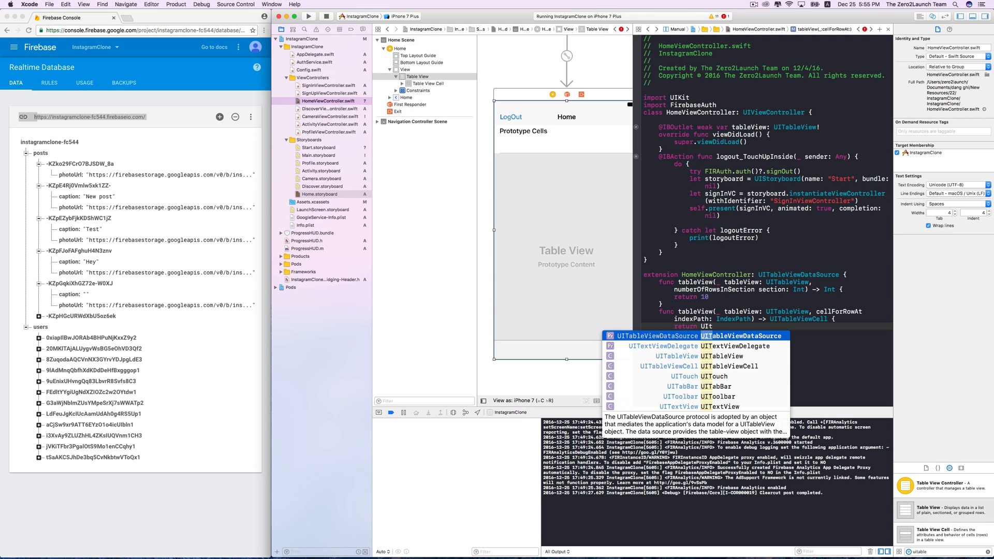
pyautogui.press('Down')
pyautogui.press('Down')
pyautogui.press('Down')
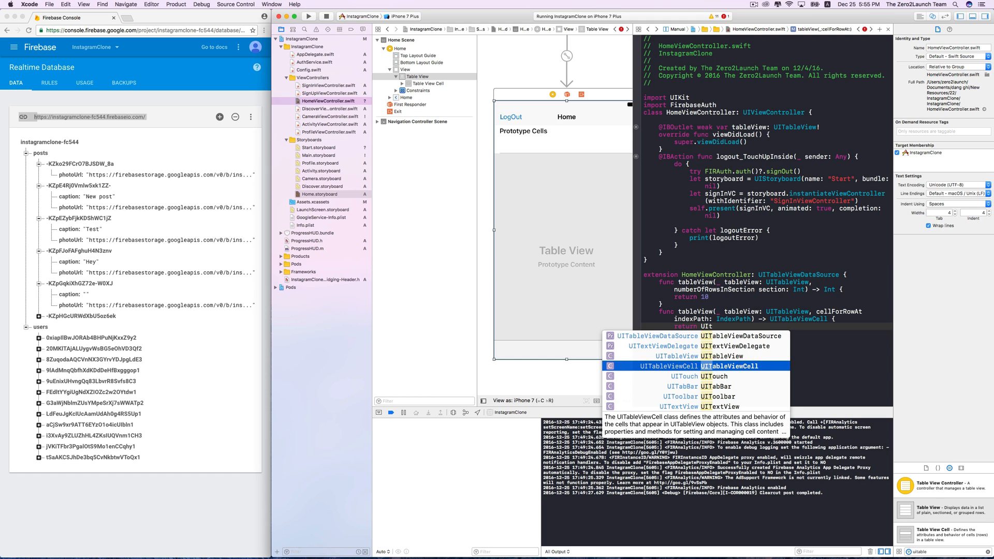
pyautogui.press('Return')
pyautogui.write('()')
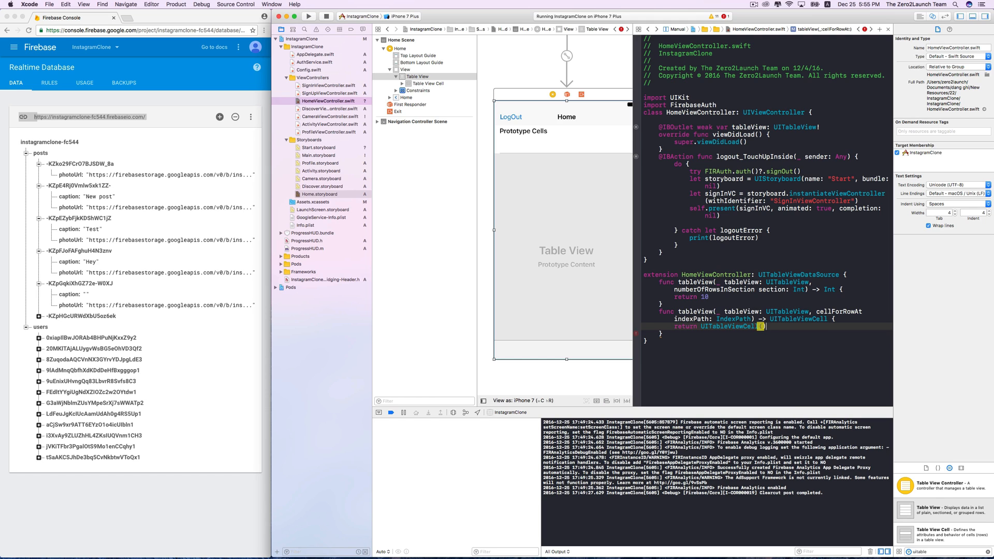
pyautogui.write('.')
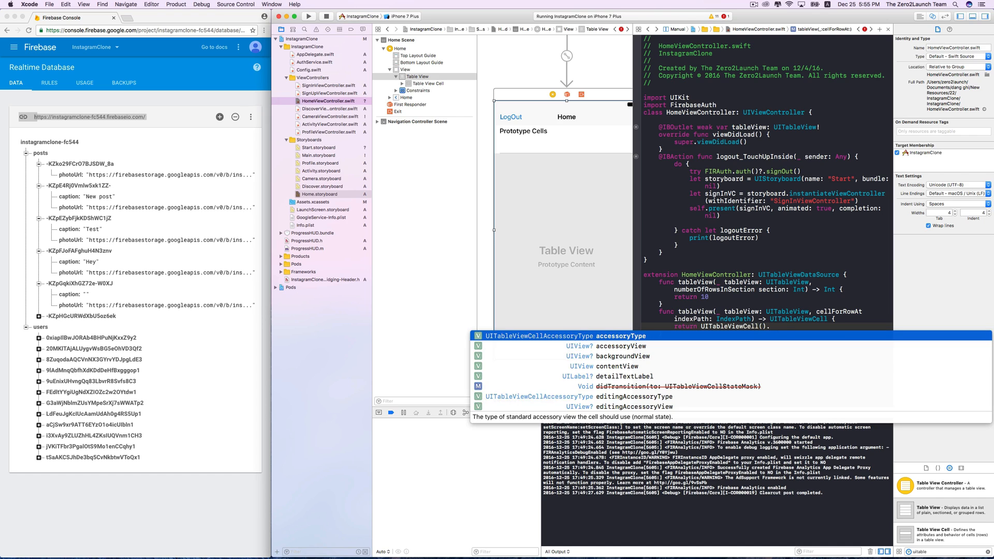
pyautogui.write('b')
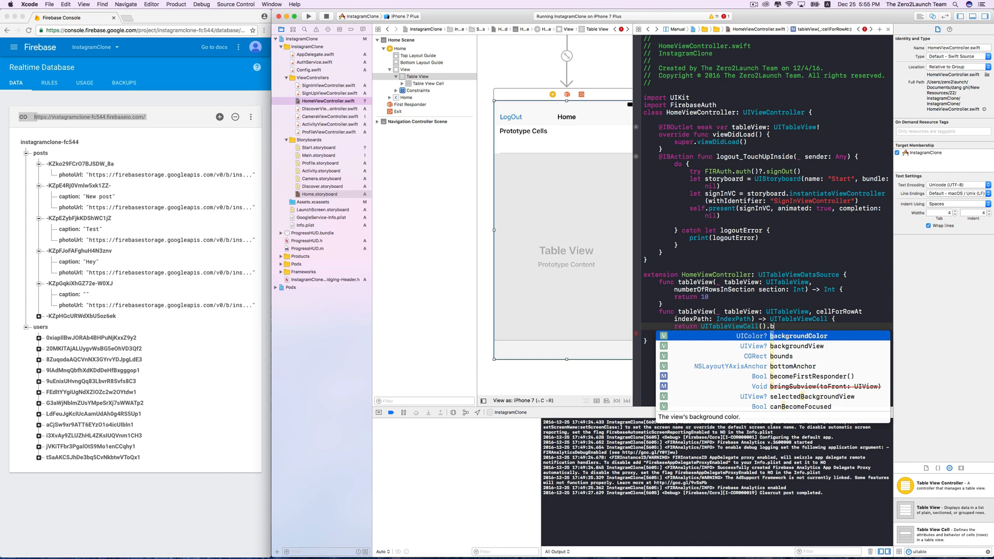
pyautogui.press('Return')
pyautogui.write('= U')
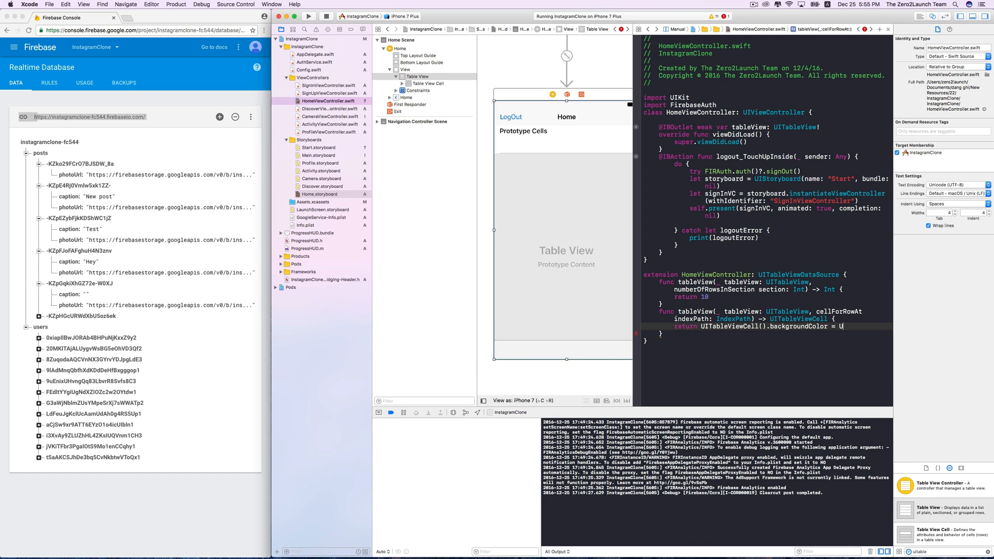
pyautogui.write('Iv')
pyautogui.press('BackSpace')
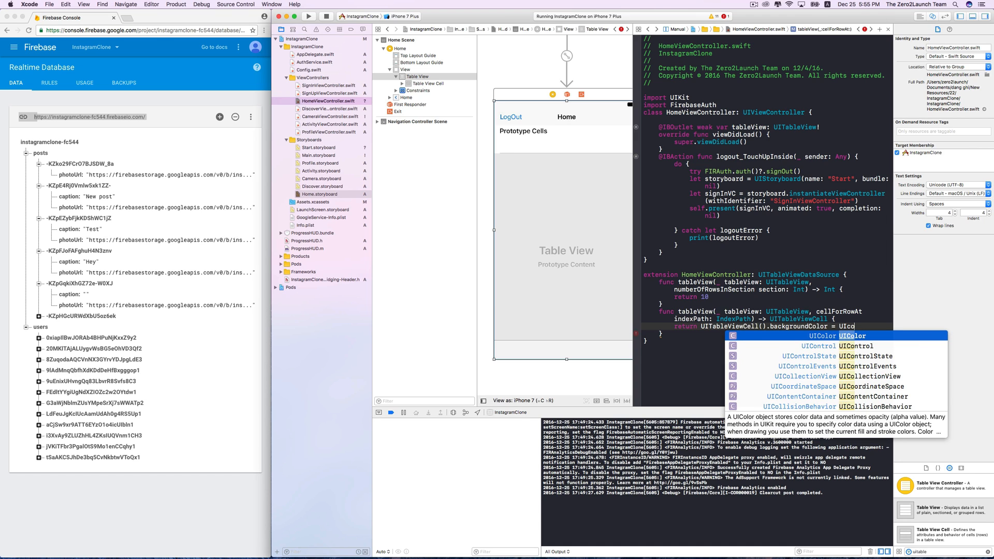
pyautogui.write('Color.r')
pyautogui.press('Return')
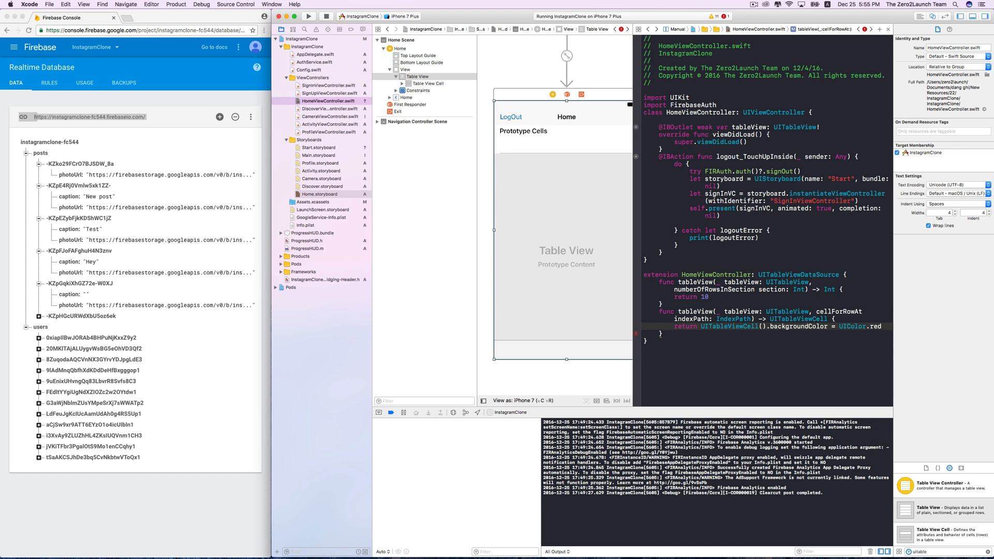
pyautogui.click(697, 303)
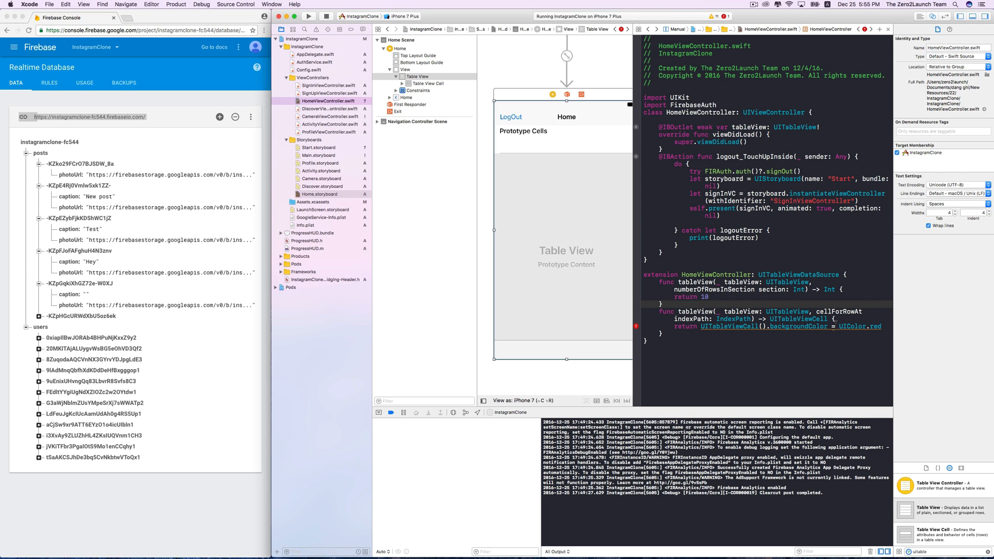
# - Declare 'let cell = UITableViewCell()' at the top of cellForRowAt
pyautogui.click(636, 327)
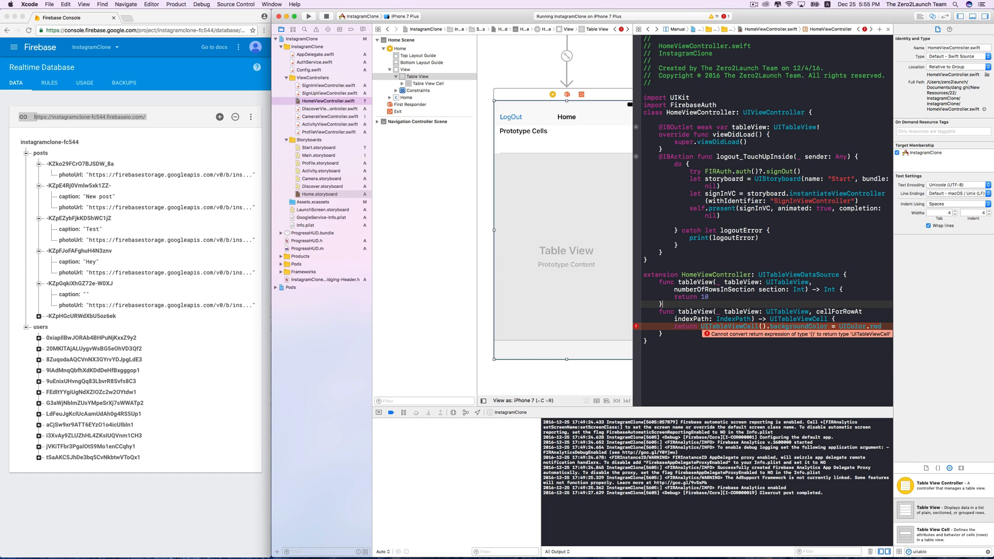
pyautogui.click(841, 320)
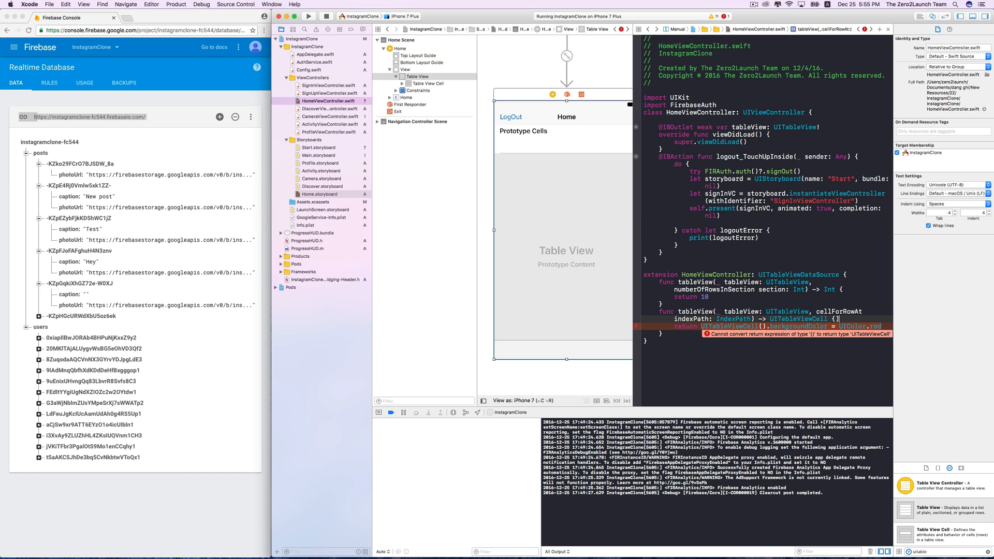
pyautogui.press('Return')
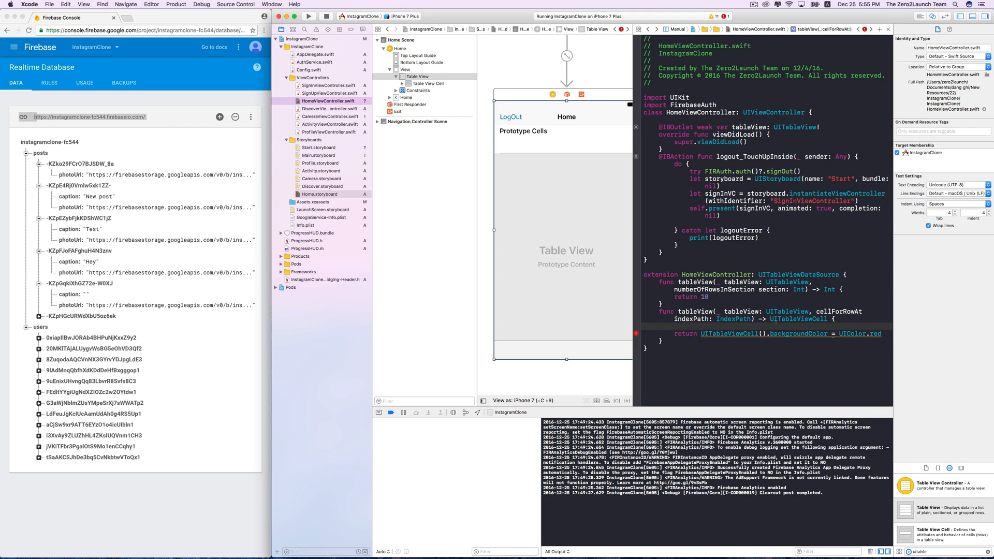
pyautogui.write('let cel')
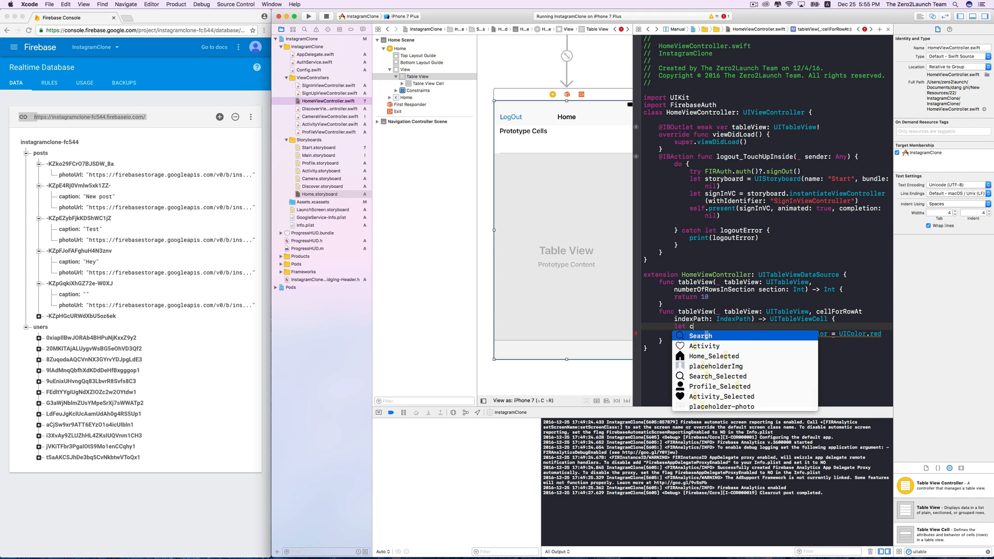
pyautogui.write('l')
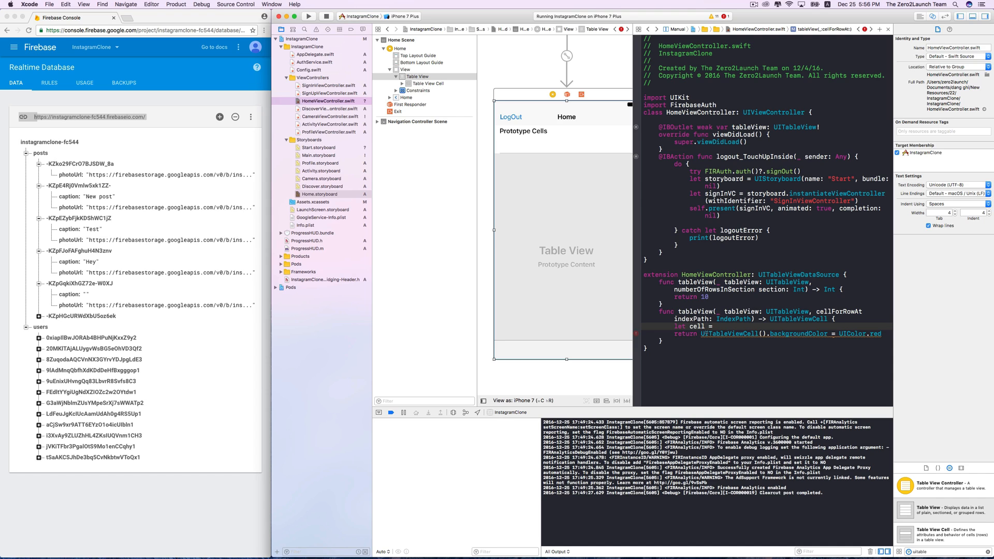
pyautogui.moveTo(701, 334)
pyautogui.mouseDown()
pyautogui.moveTo(776, 334)
pyautogui.moveTo(768, 334)
pyautogui.mouseUp()
pyautogui.press('super+c')
pyautogui.click(742, 323)
pyautogui.press('super+v')
pyautogui.press('Return')
# - Set cell.backgroundColor = UIColor.red on its own line and return cell
pyautogui.moveTo(701, 341); pyautogui.dragTo(882, 341)
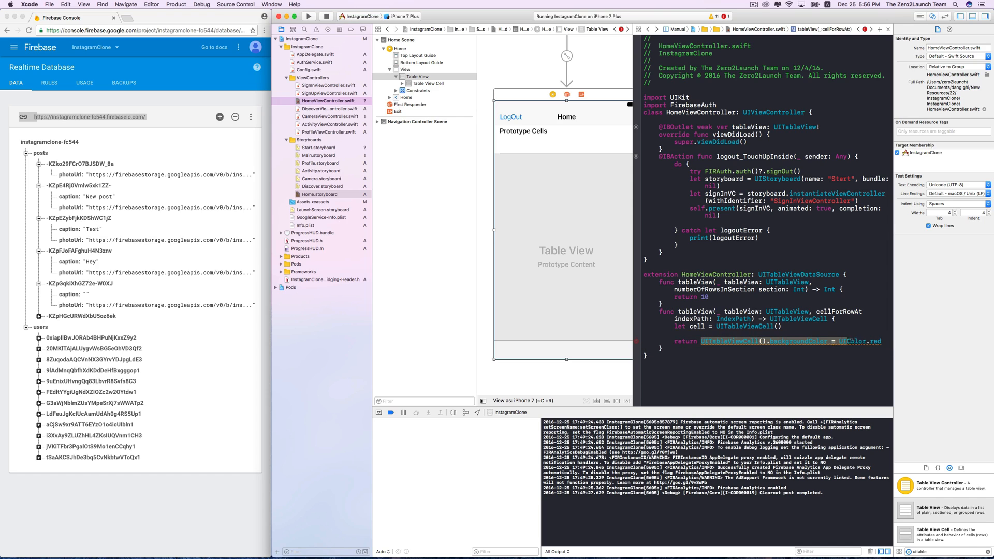
pyautogui.click(684, 334)
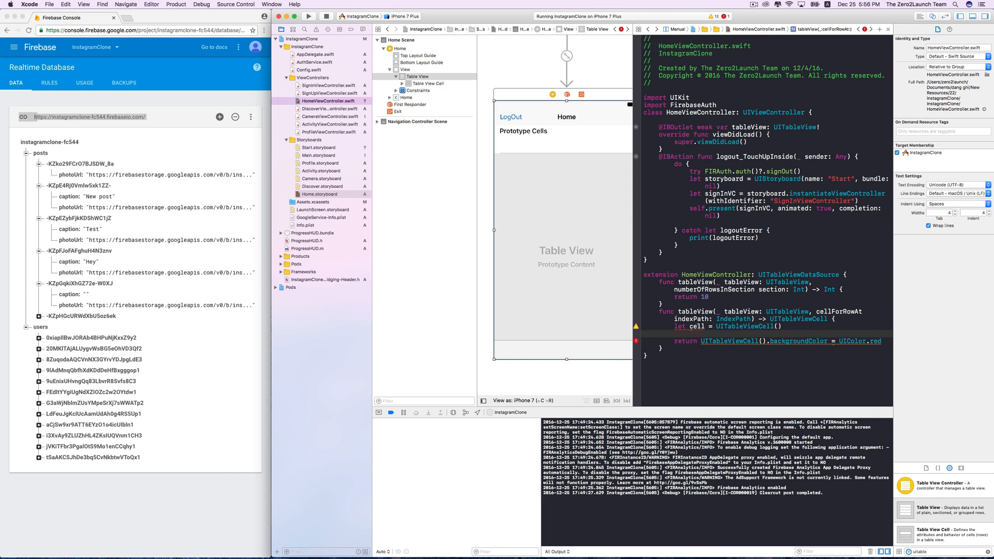
pyautogui.write('cell')
pyautogui.moveTo(770, 341); pyautogui.dragTo(877, 341)
pyautogui.press('super+c')
pyautogui.click(718, 336)
pyautogui.press('super+v')
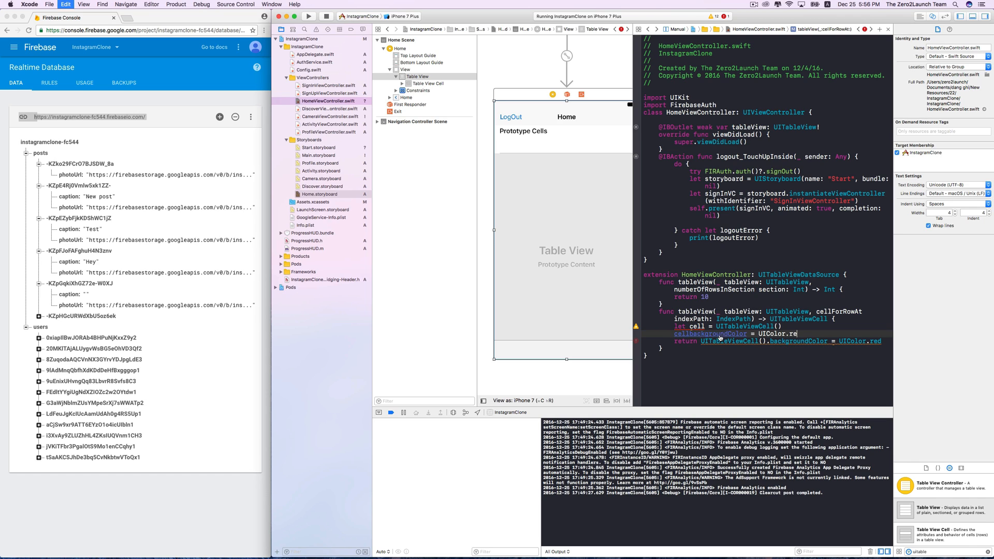
pyautogui.write('.')
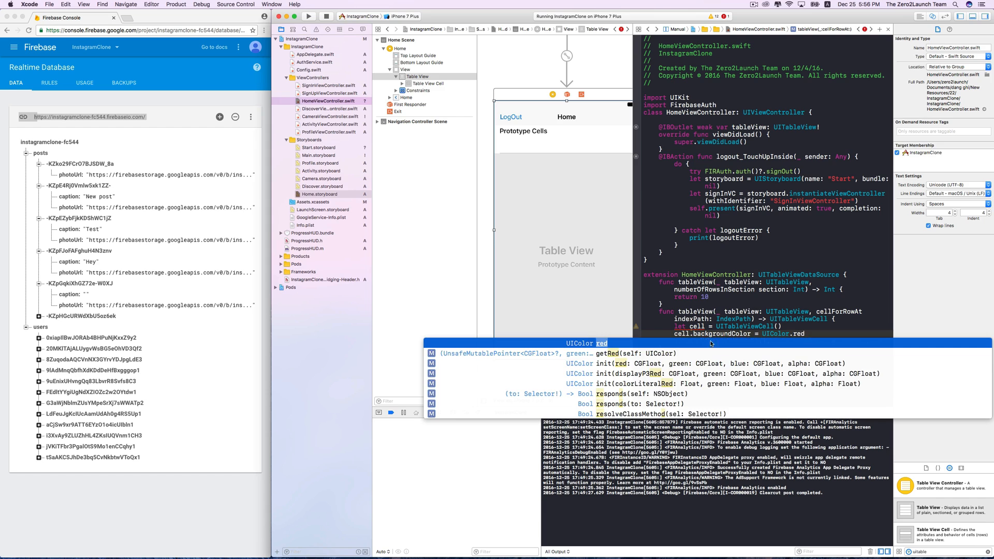
pyautogui.write('d')
pyautogui.press('Up')
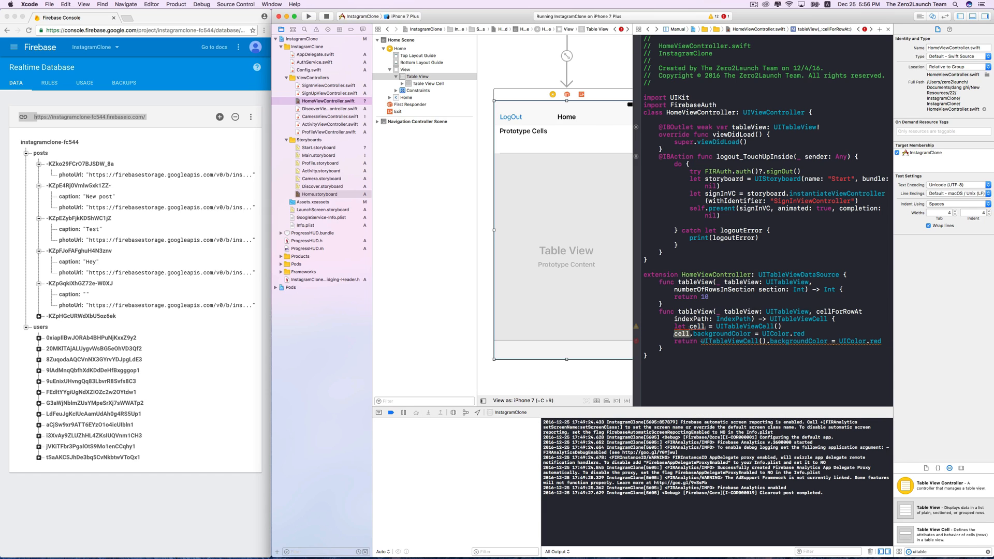
pyautogui.moveTo(701, 340); pyautogui.dragTo(883, 340)
pyautogui.write('cell')
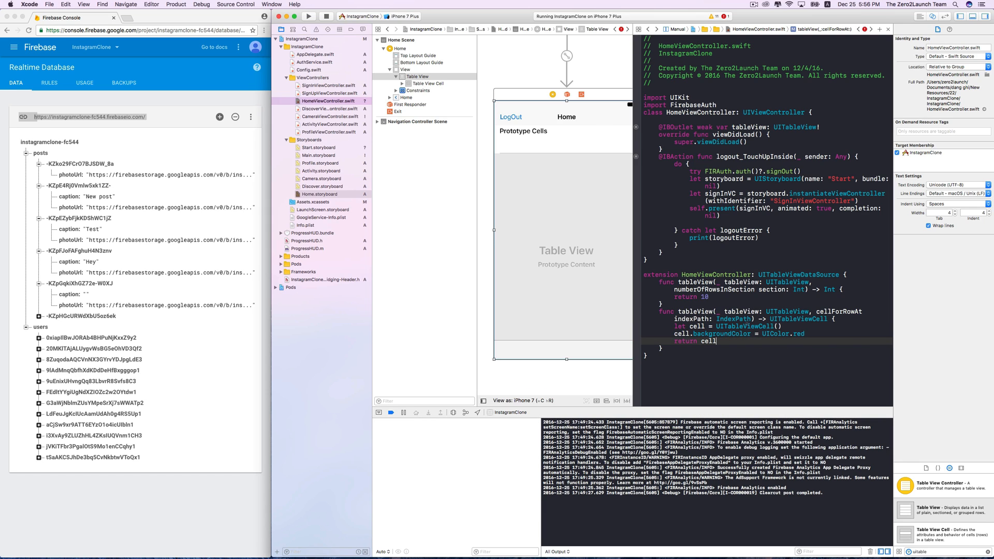
# - Relaunch the app in Simulator showing the Home table, then move its window aside
pyautogui.press('super+r')
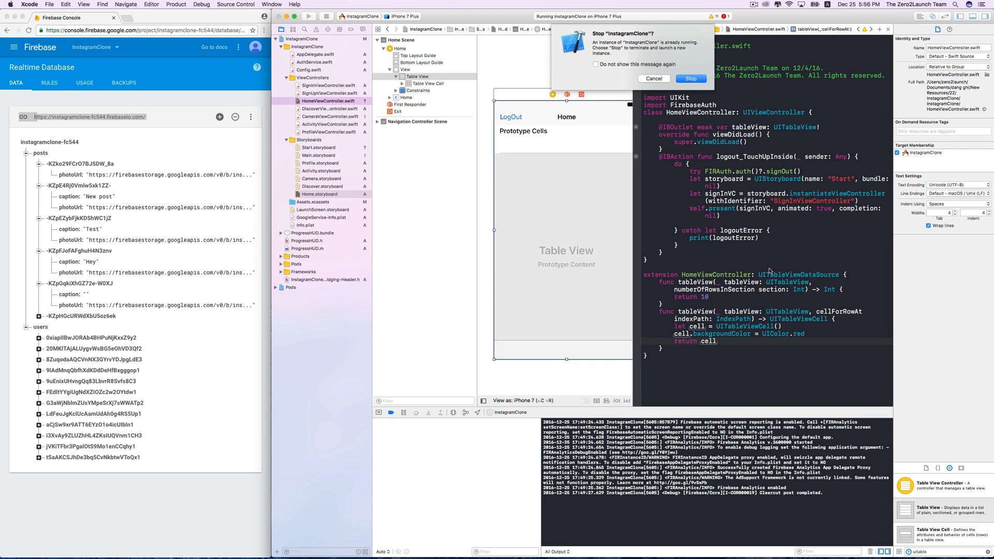
pyautogui.press('Return')
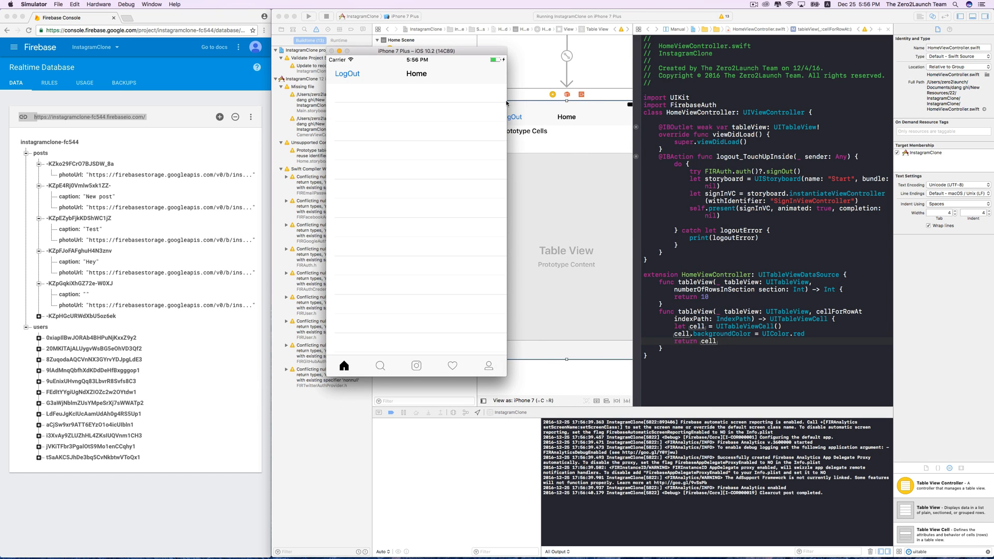
pyautogui.moveTo(471, 53); pyautogui.dragTo(347, 48)
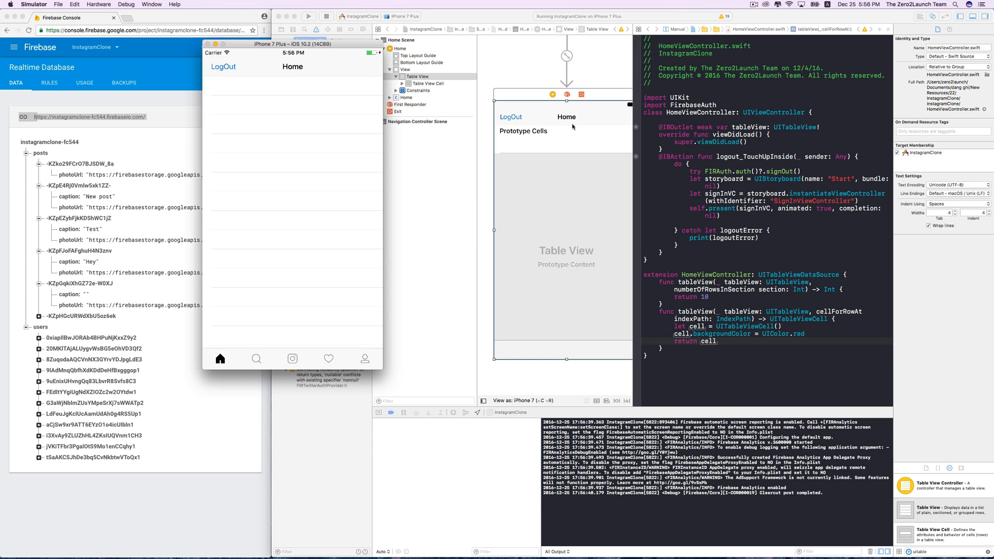
# - Add tableView.dataSource = self on a new line under super.viewDidLoad() via autocomplete
pyautogui.click(727, 331)
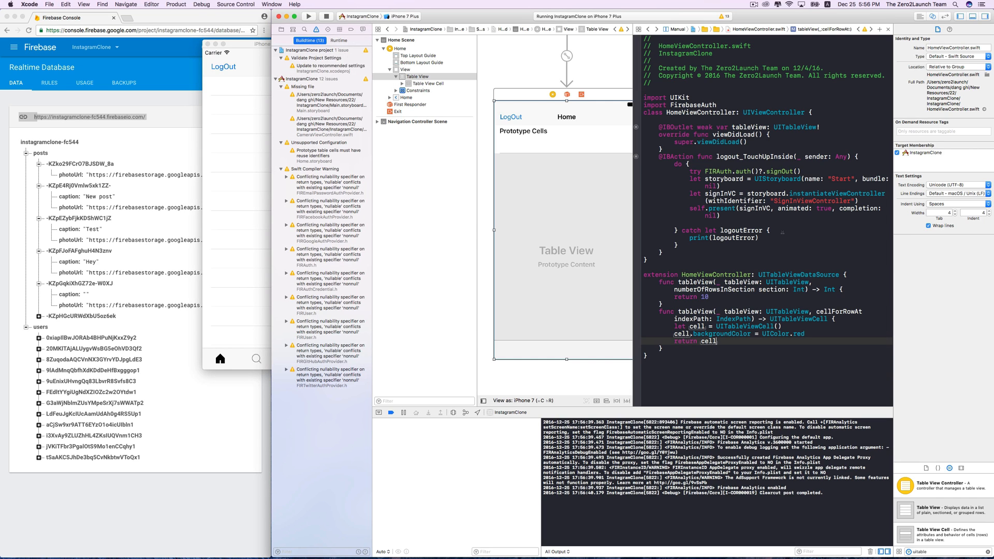
pyautogui.click(747, 142)
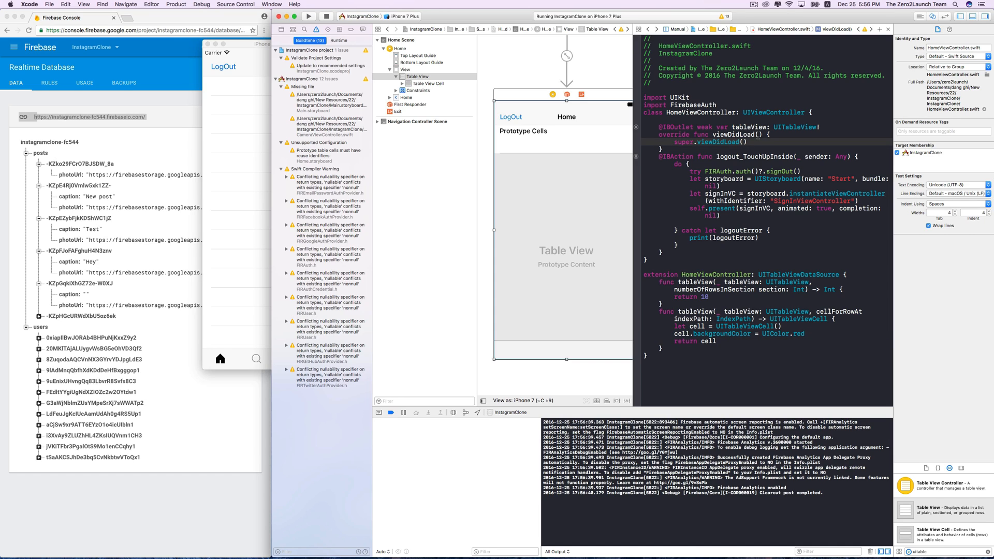
pyautogui.press('Return')
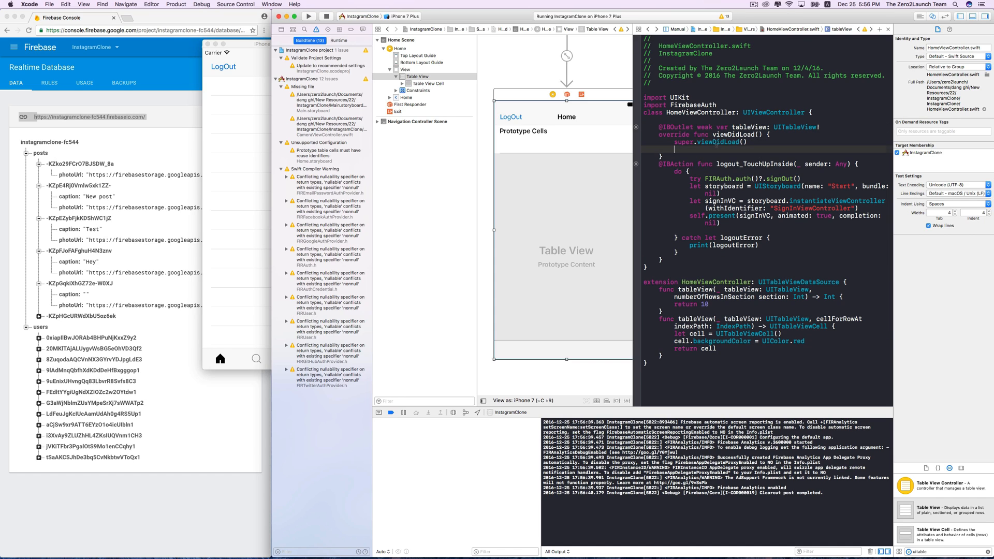
pyautogui.write('ta')
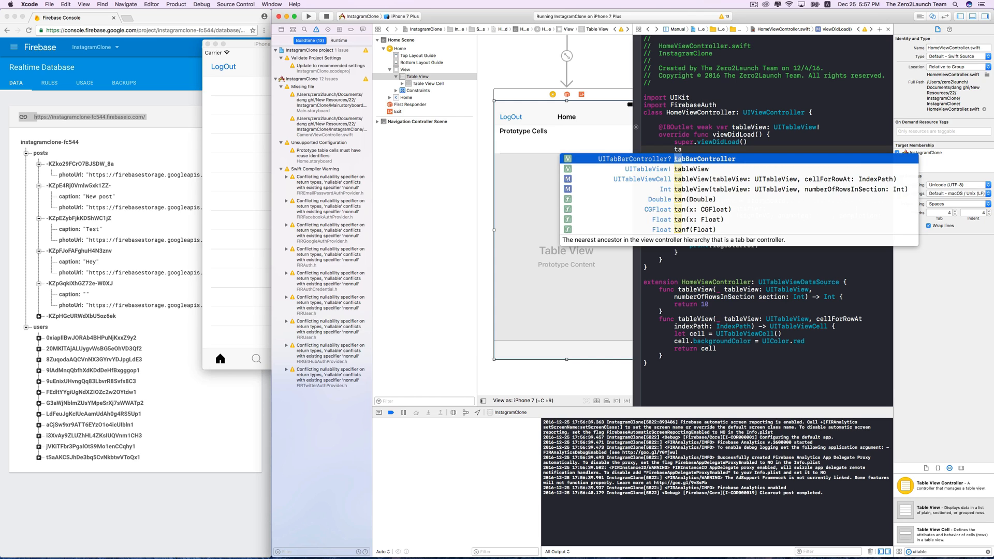
pyautogui.press('Down')
pyautogui.press('Return')
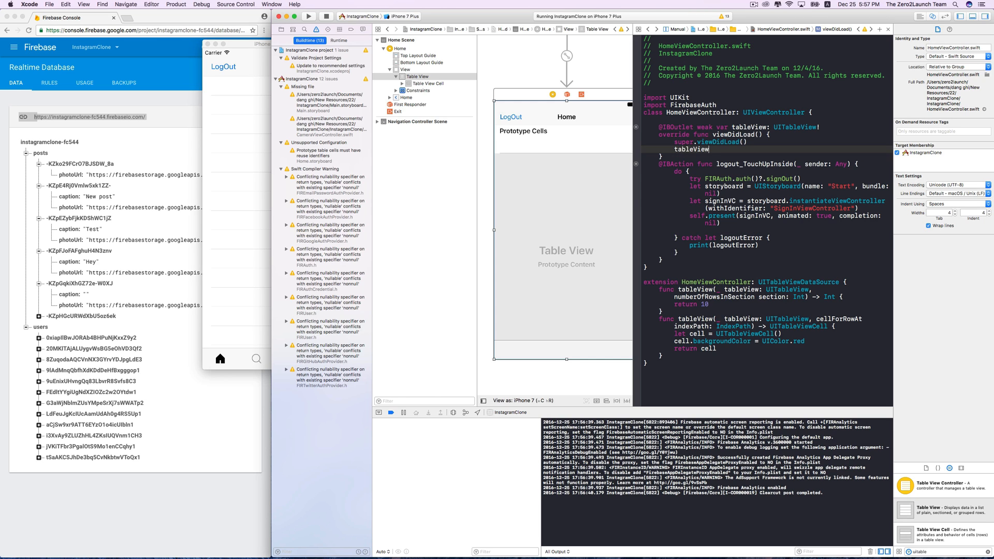
pyautogui.write('.da')
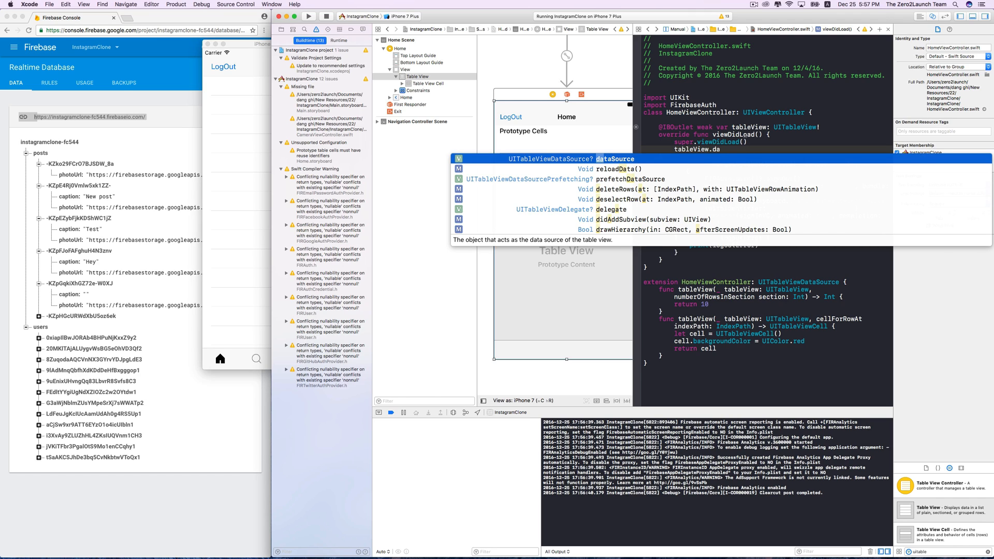
pyautogui.press('Return')
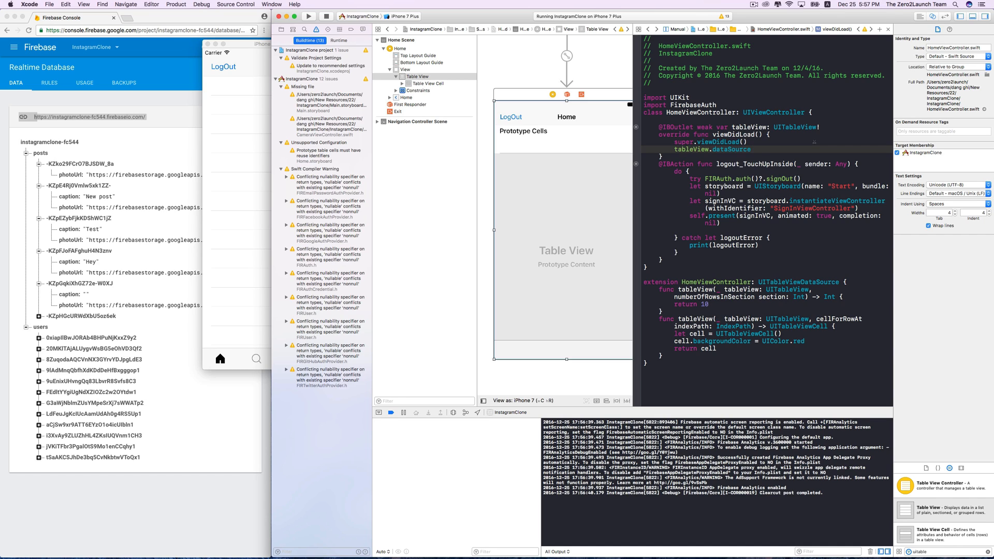
pyautogui.write(' =')
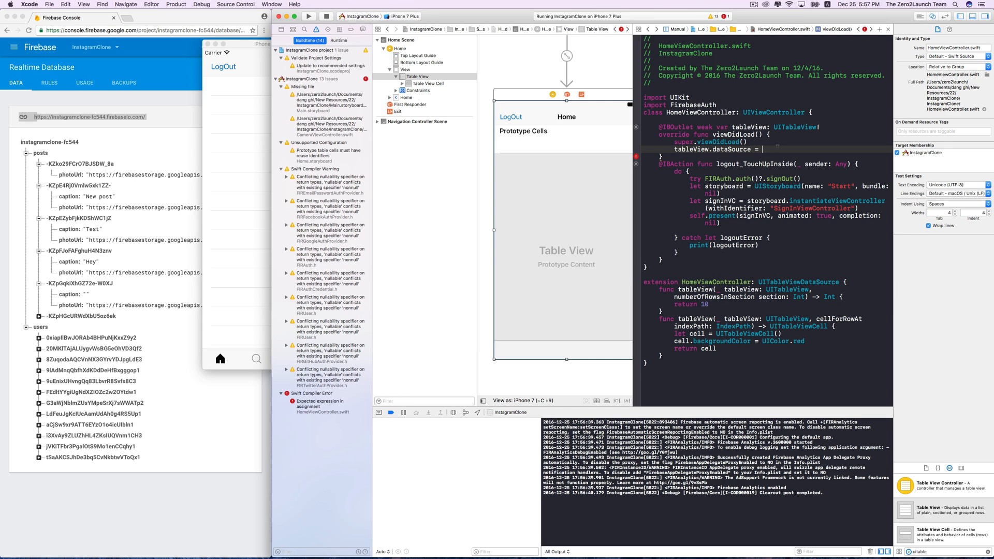
pyautogui.write('e')
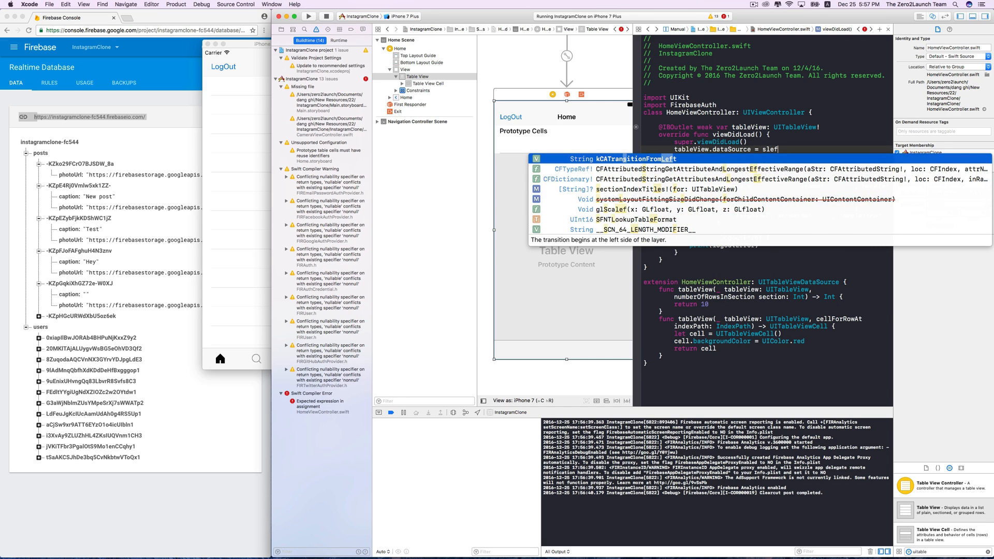
pyautogui.write('e')
pyautogui.press('Return')
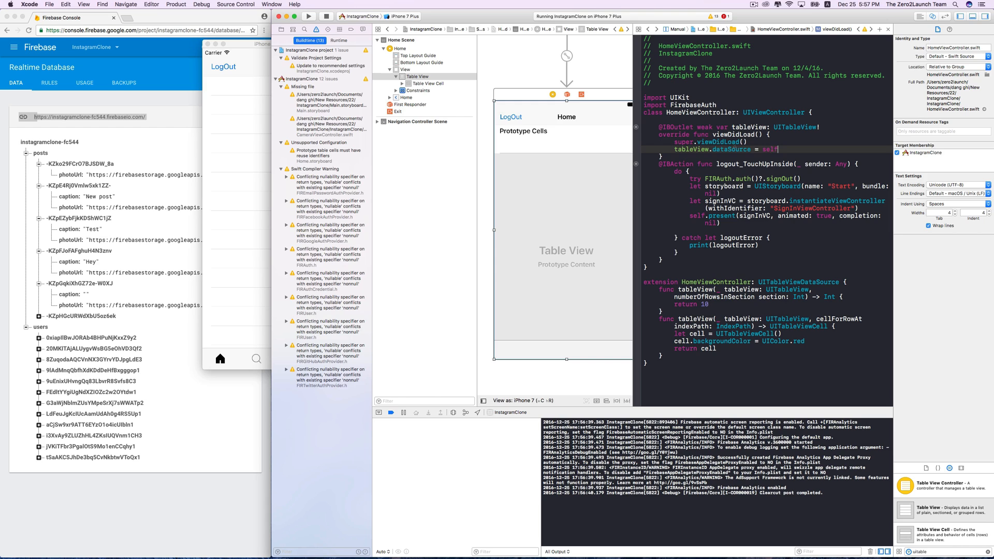
# - Rerun the app, stopping the previous run, and pull the Home table down to see the red rows
pyautogui.click(311, 18)
pyautogui.press('Return')
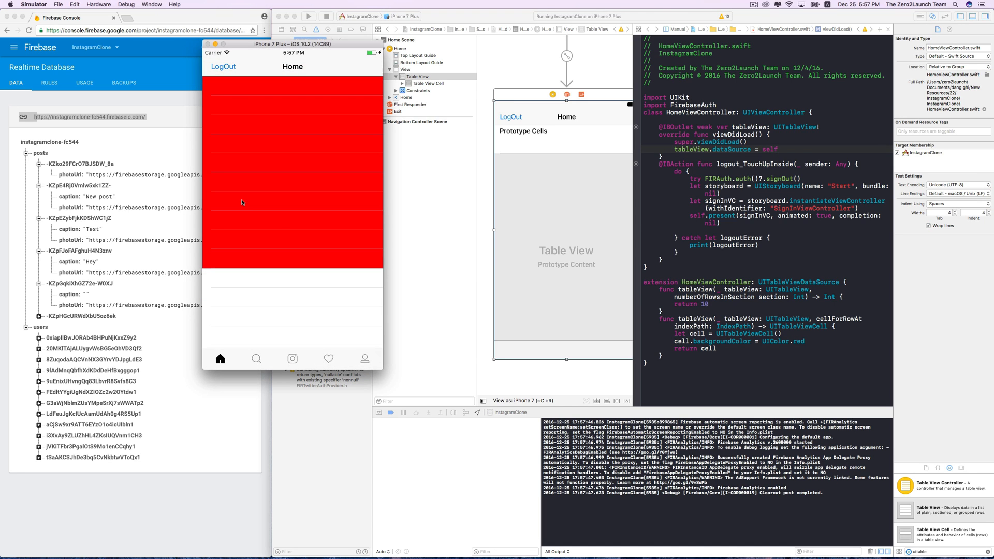
pyautogui.moveTo(243, 202); pyautogui.dragTo(291, 286)
# - Set the Home scene's Table View separator style to None in the Attributes inspector
pyautogui.click(430, 77)
pyautogui.click(400, 49)
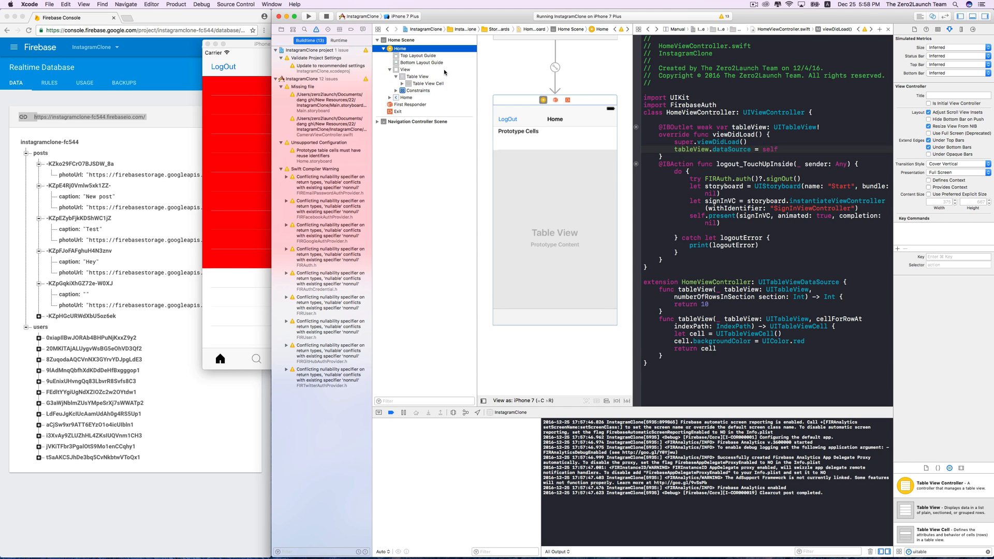
pyautogui.click(424, 76)
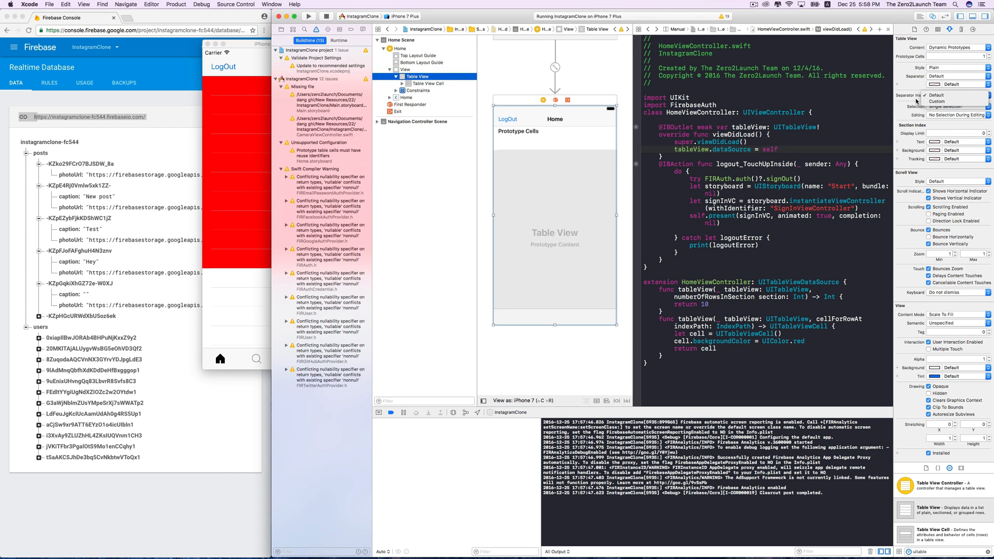
pyautogui.click(954, 77)
pyautogui.click(954, 87)
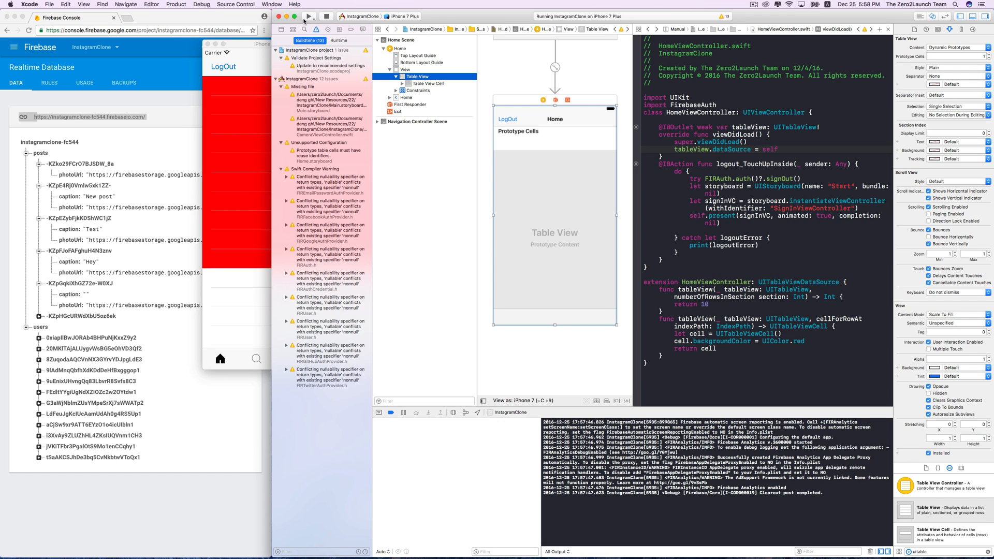
# - Rerun the app, replacing the already-running instance
pyautogui.click(308, 17)
pyautogui.press('Return')
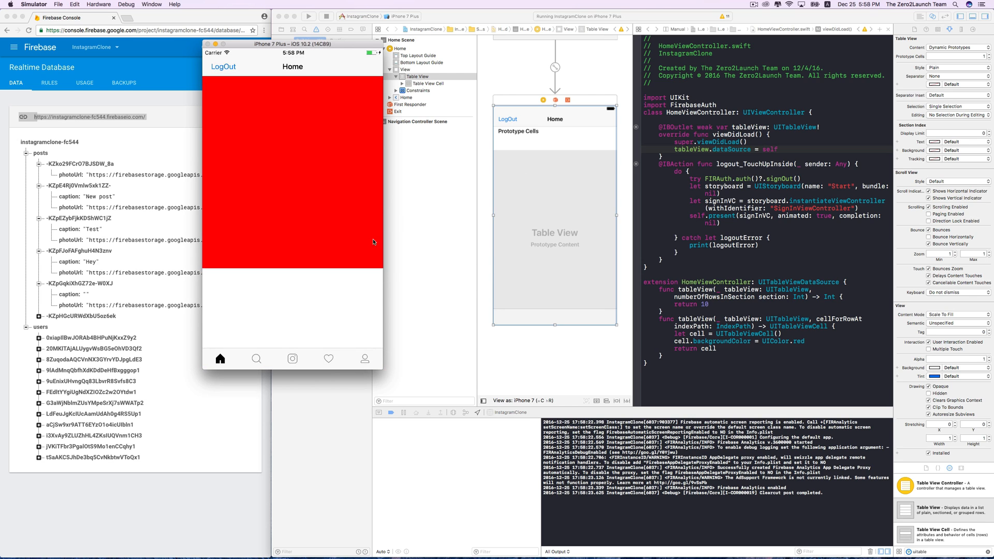
pyautogui.scroll(3, 311, 129)
# - Give the prototype Table View Cell a custom Row Height of 44 in the Size inspector
pyautogui.click(783, 335)
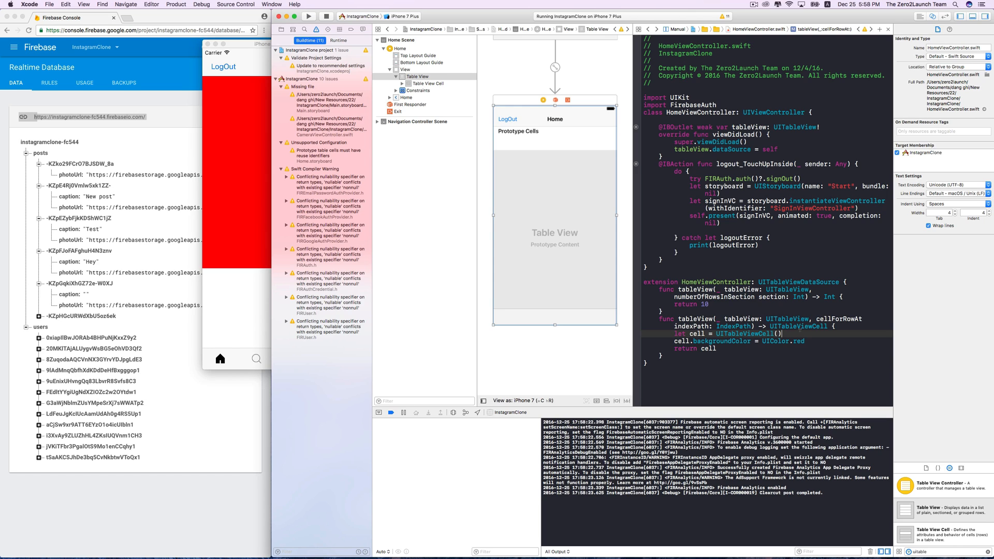
pyautogui.click(427, 83)
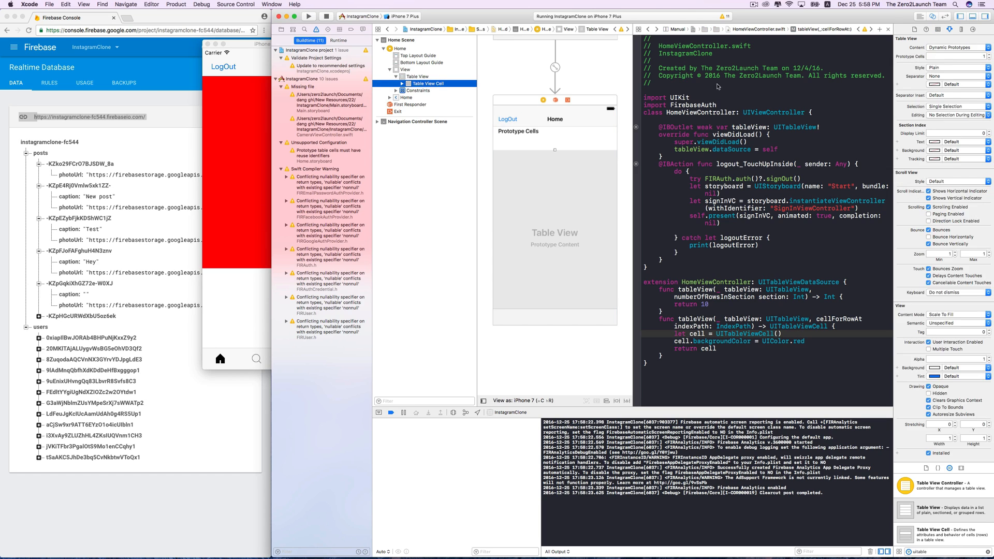
pyautogui.click(949, 29)
pyautogui.click(961, 30)
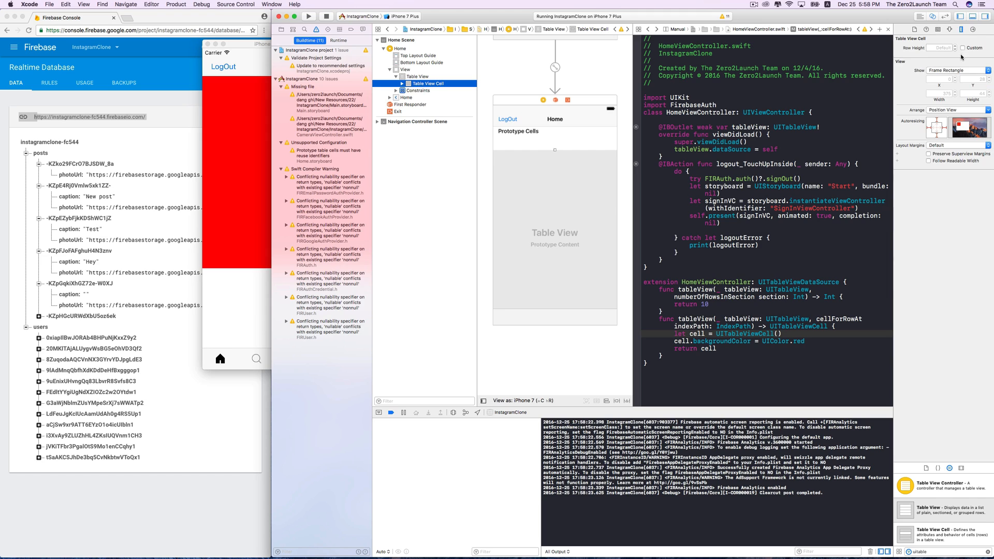
pyautogui.click(951, 48)
pyautogui.write('44')
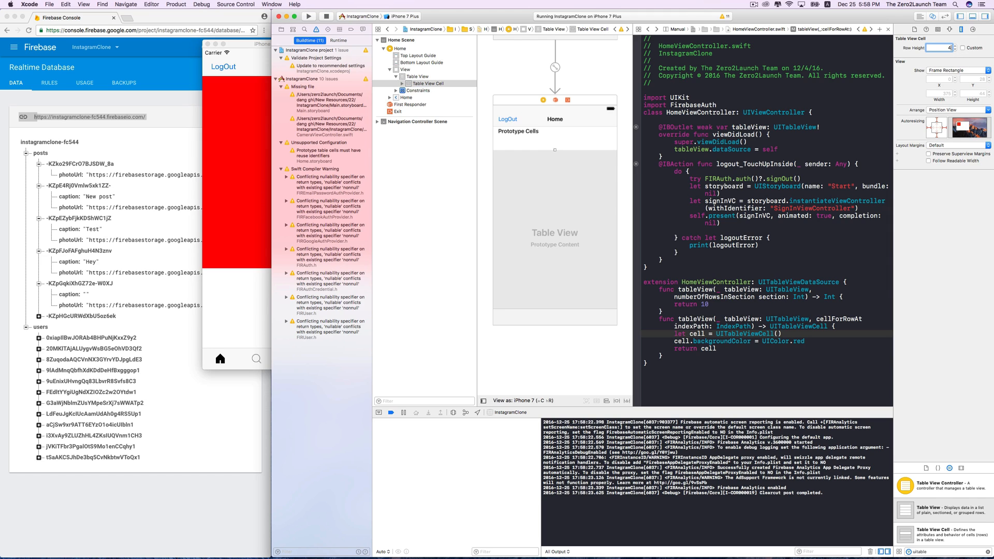
pyautogui.press('Return')
# - Review the table view's and cell's size settings, then return to the cell creation line
pyautogui.click(420, 77)
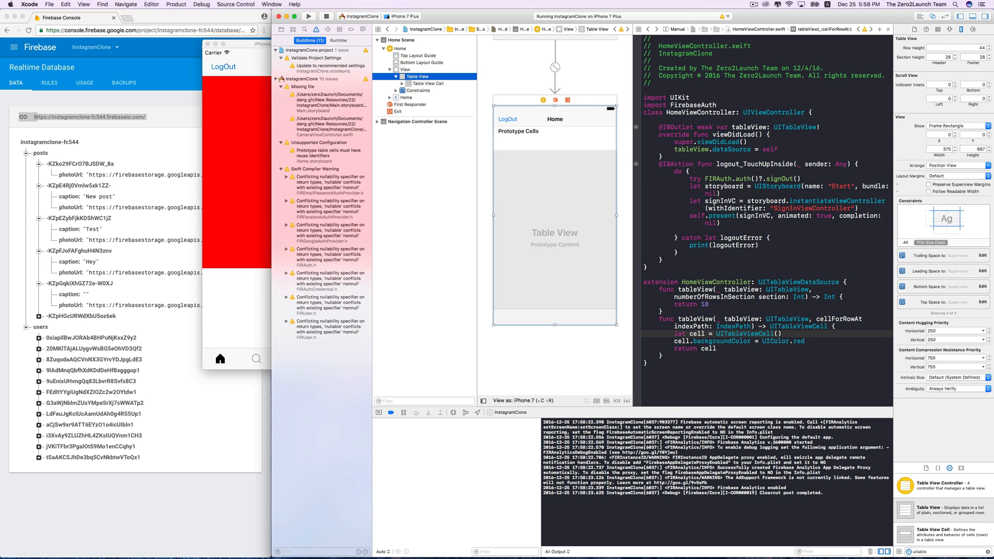
pyautogui.click(465, 84)
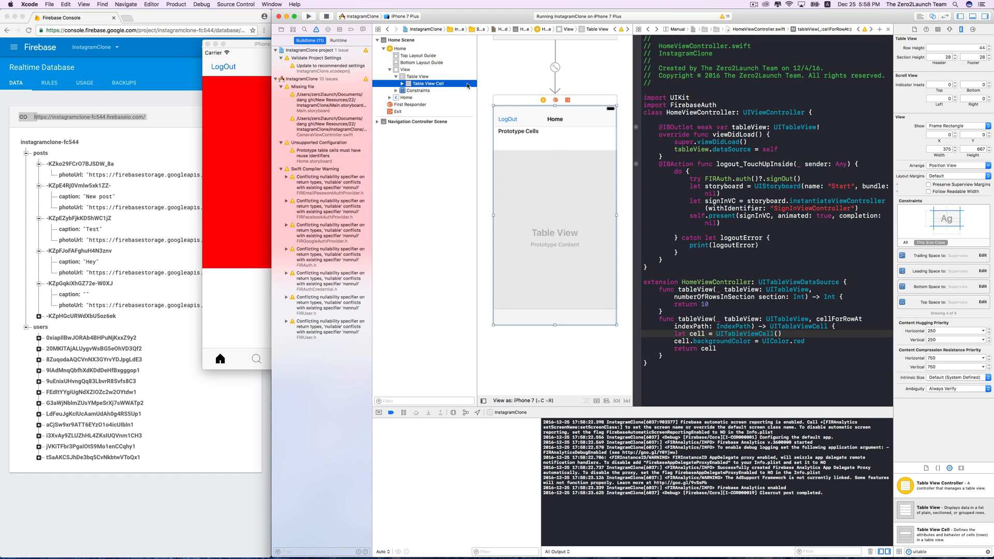
pyautogui.click(780, 312)
pyautogui.click(781, 334)
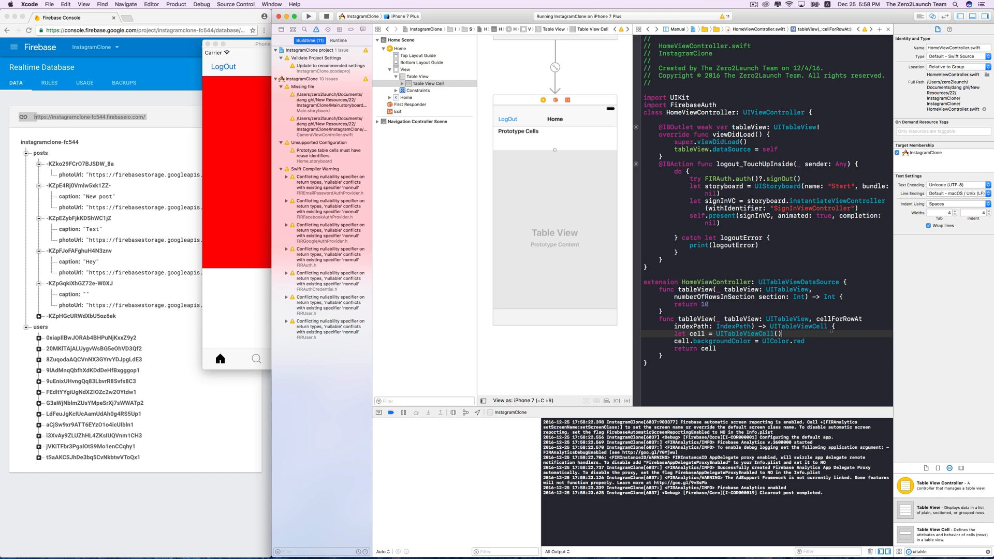
# - Add cell.textLabel?.text = "\(indexPath.row)" after the cell declaration via autocomplete
pyautogui.press('Return')
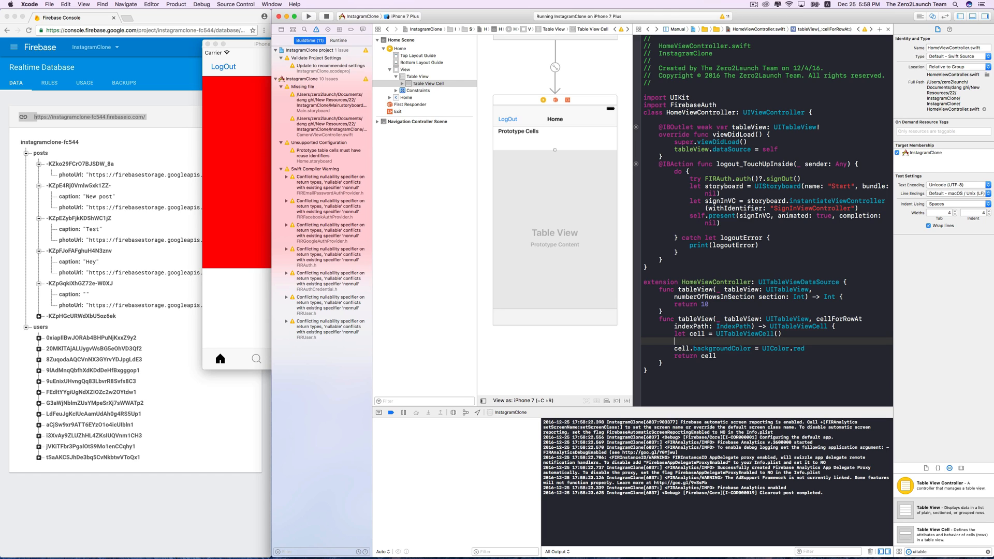
pyautogui.write('cell.')
pyautogui.write('t')
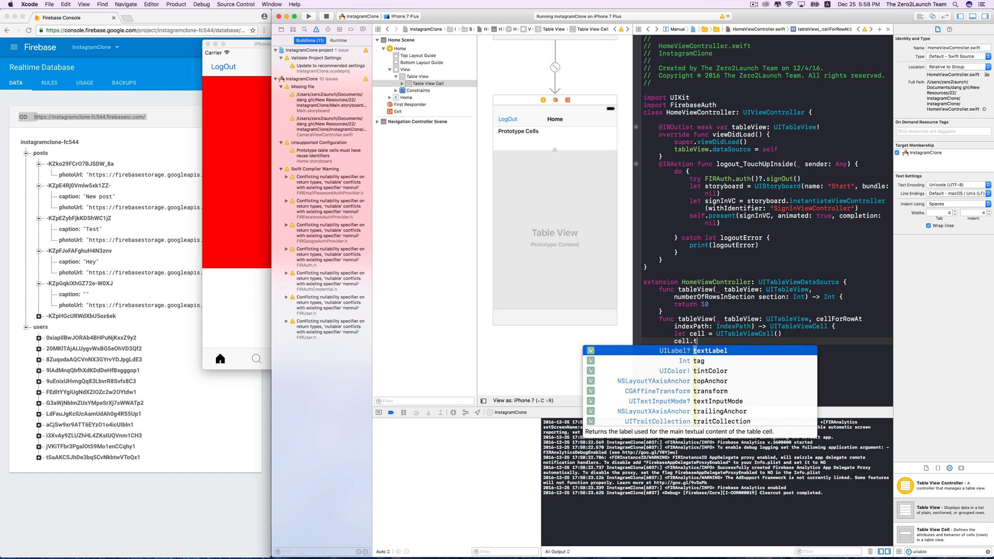
pyautogui.press('Return')
pyautogui.write('d')
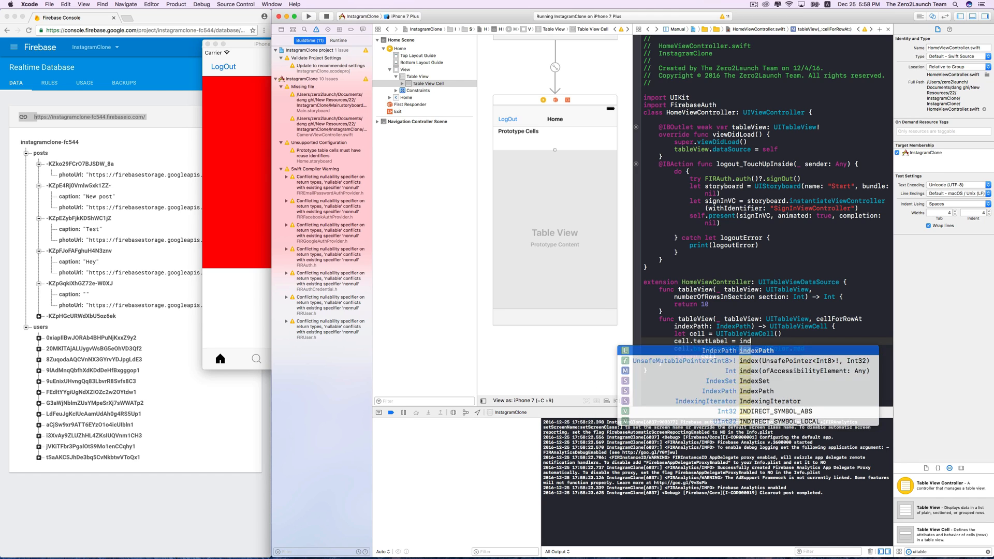
pyautogui.press('Return')
pyautogui.write('.row')
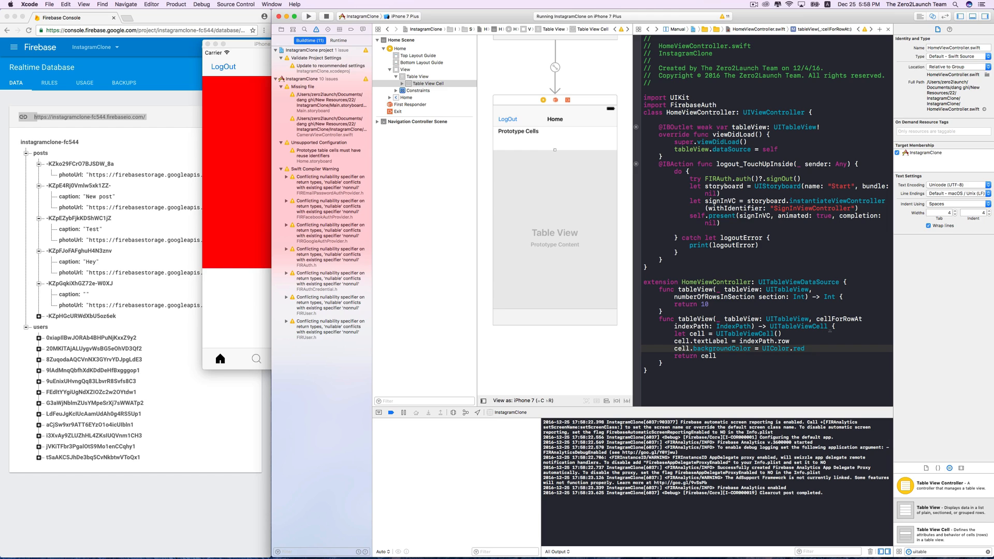
# - Rerun the app with Cmd+R, stopping the old run, and fix the optional error before indexPath.row
pyautogui.press('Up')
pyautogui.press('Up')
pyautogui.press('cmd+r')
pyautogui.press('Return')
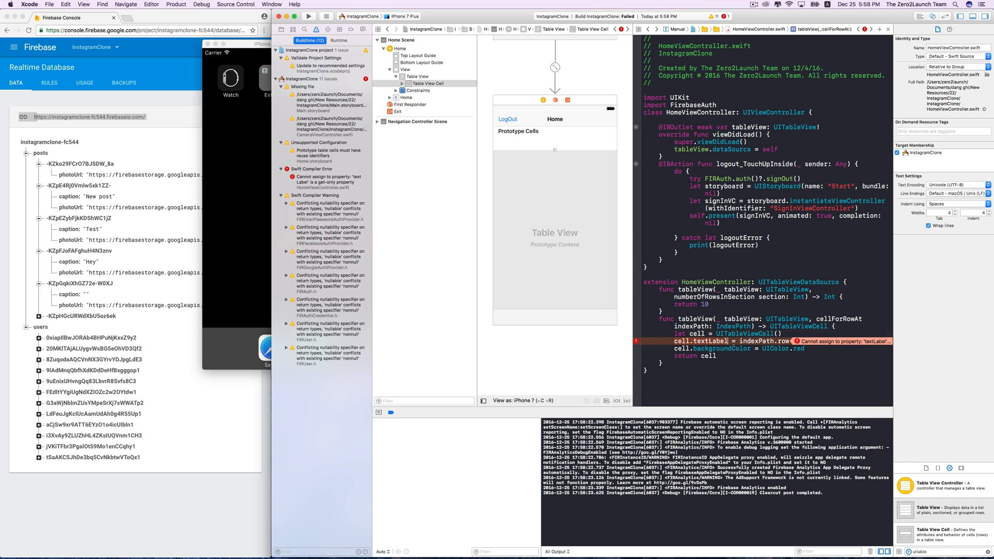
pyautogui.write('?.text')
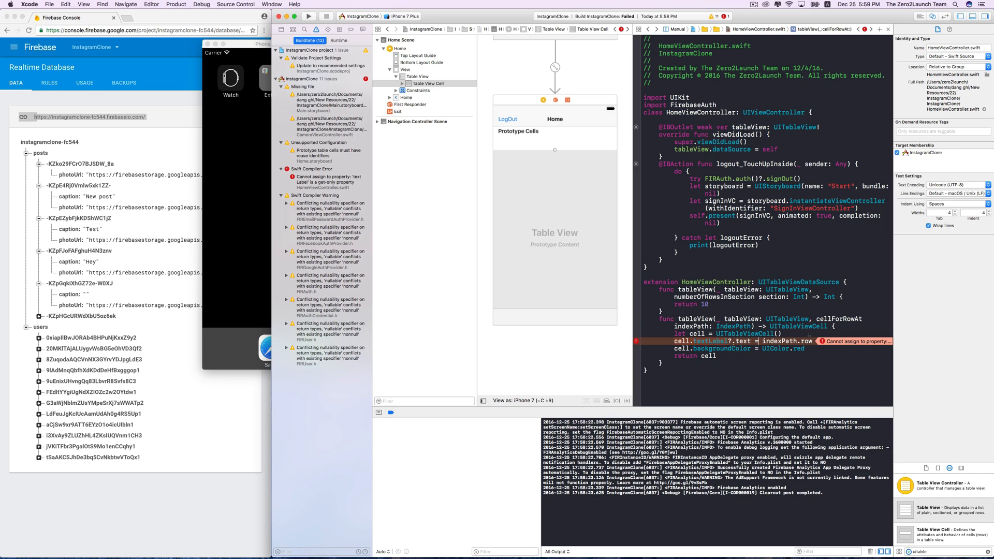
pyautogui.click(762, 341)
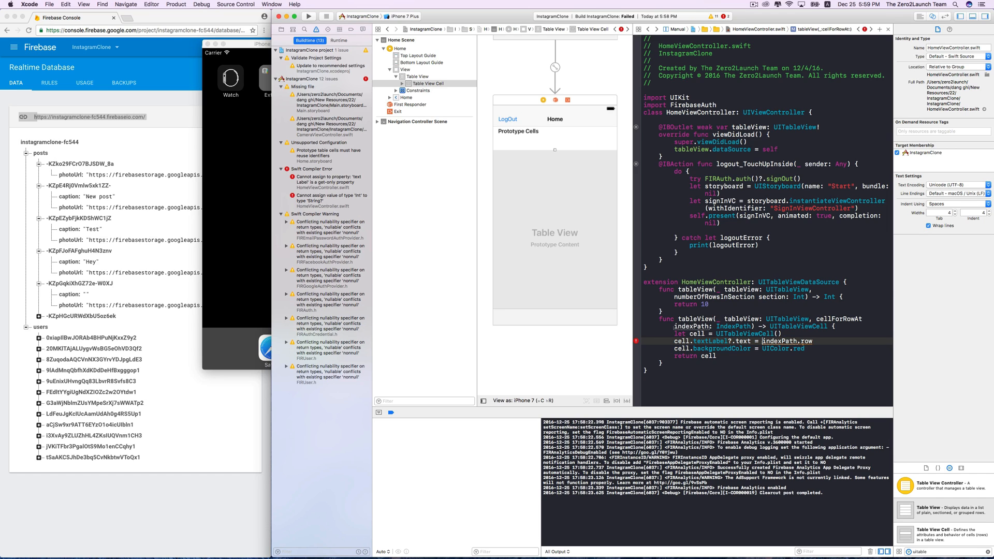
pyautogui.write('"\\')
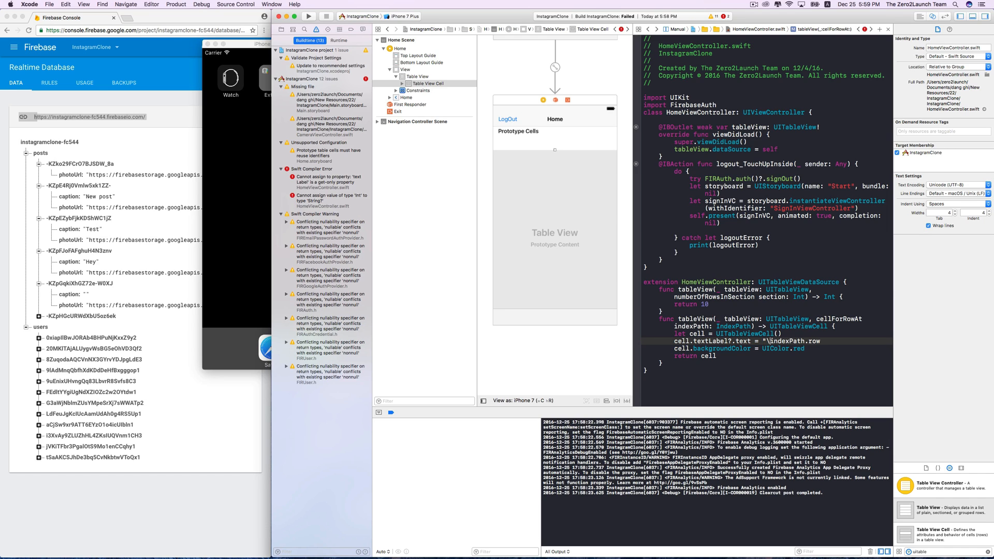
pyautogui.write('(')
pyautogui.write(')')
pyautogui.write('"')
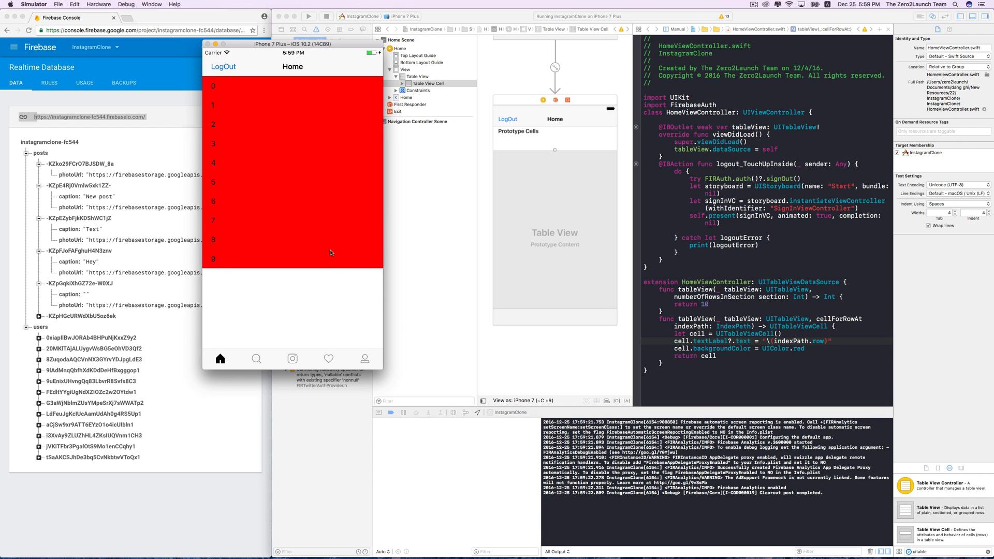
# - Scroll the Simulator table showing red rows labelled 0 through 9
pyautogui.moveTo(330, 252); pyautogui.dragTo(330, 227)
# - Change numberOfRowsInSection to return 100 and rerun the app, stopping the old run
pyautogui.click(750, 306)
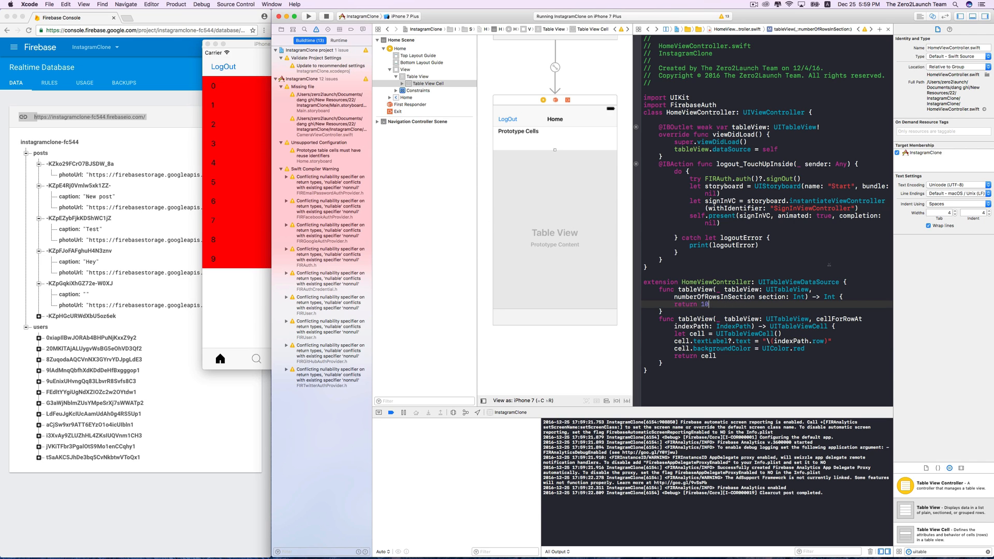
pyautogui.write('0')
pyautogui.press('super+r')
pyautogui.press('Return')
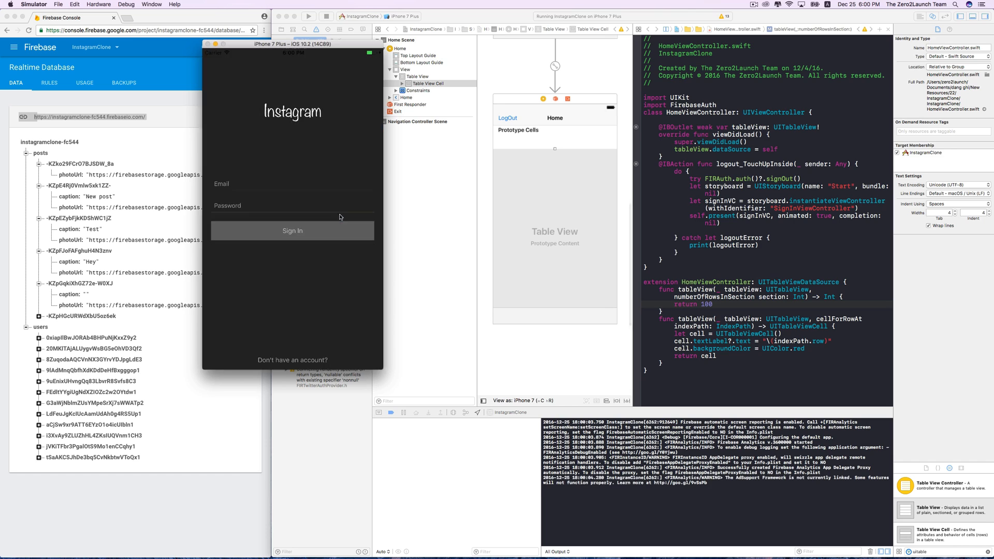
pyautogui.scroll(-15, 357, 156)
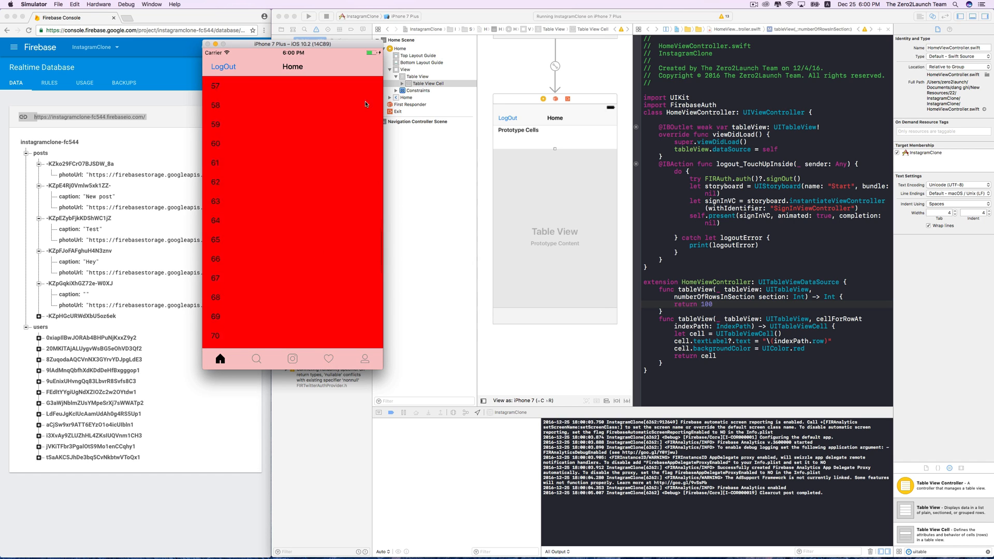
pyautogui.scroll(-10, 366, 104)
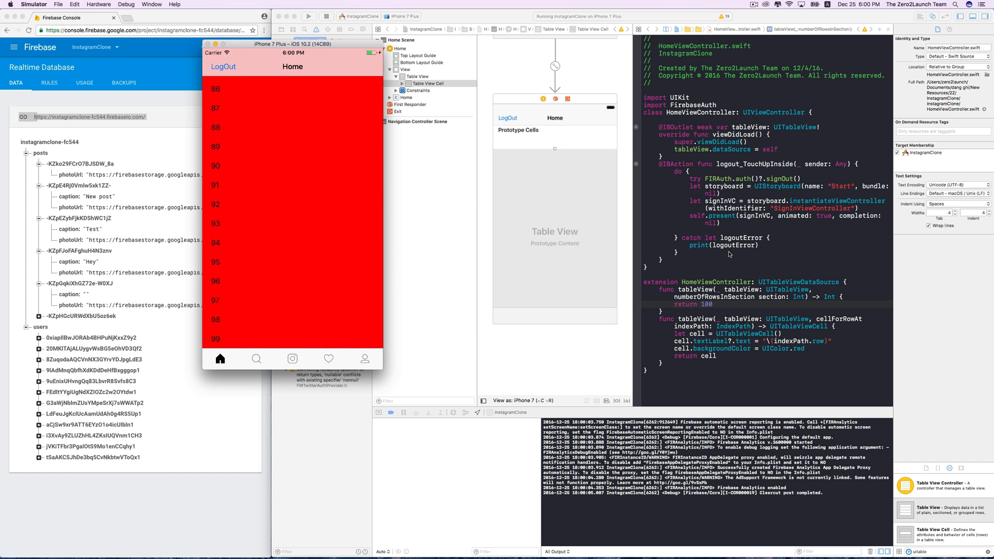
# - Review the row count and UITableViewCell() creation lines in cellForRowAt
pyautogui.click(713, 304)
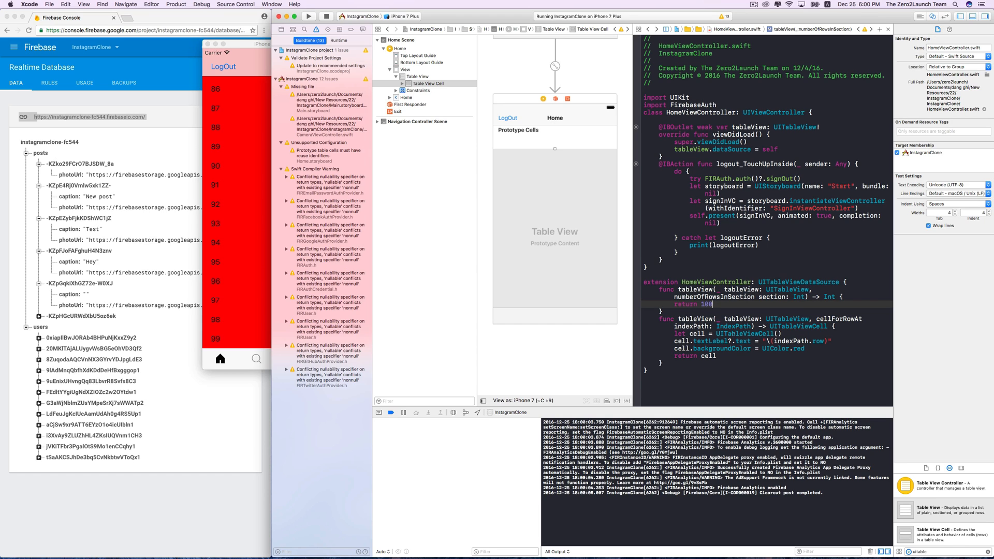
pyautogui.moveTo(725, 333); pyautogui.dragTo(783, 333)
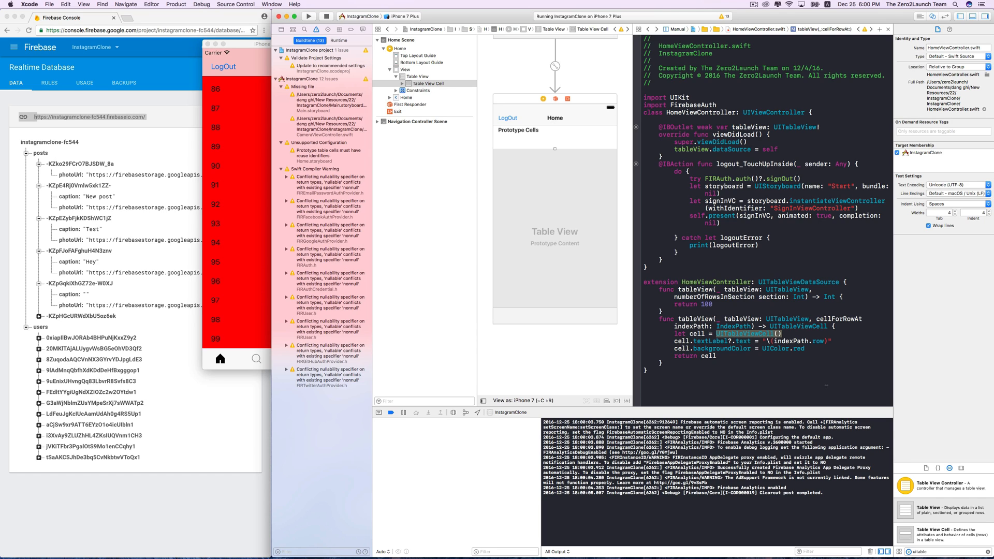
pyautogui.click(798, 348)
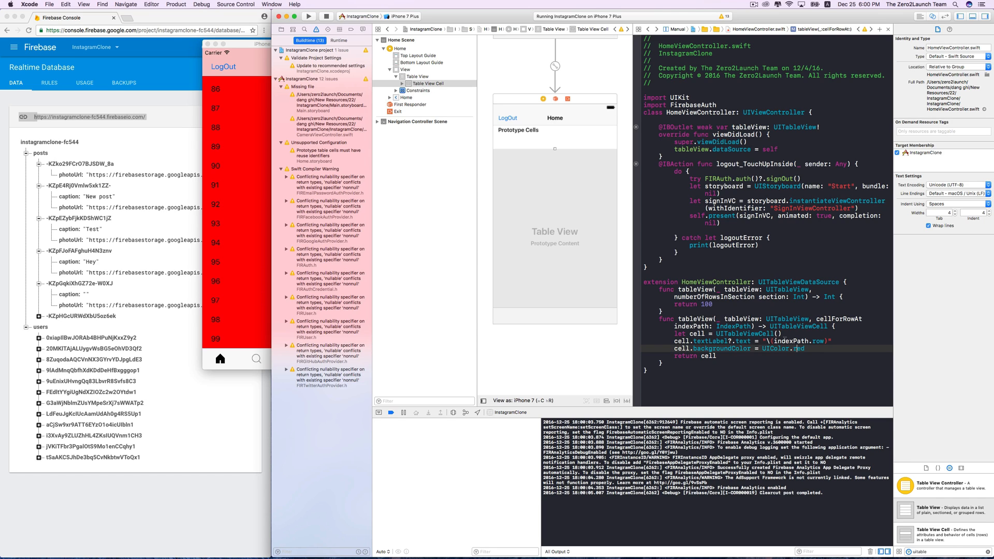
pyautogui.doubleClick(702, 305)
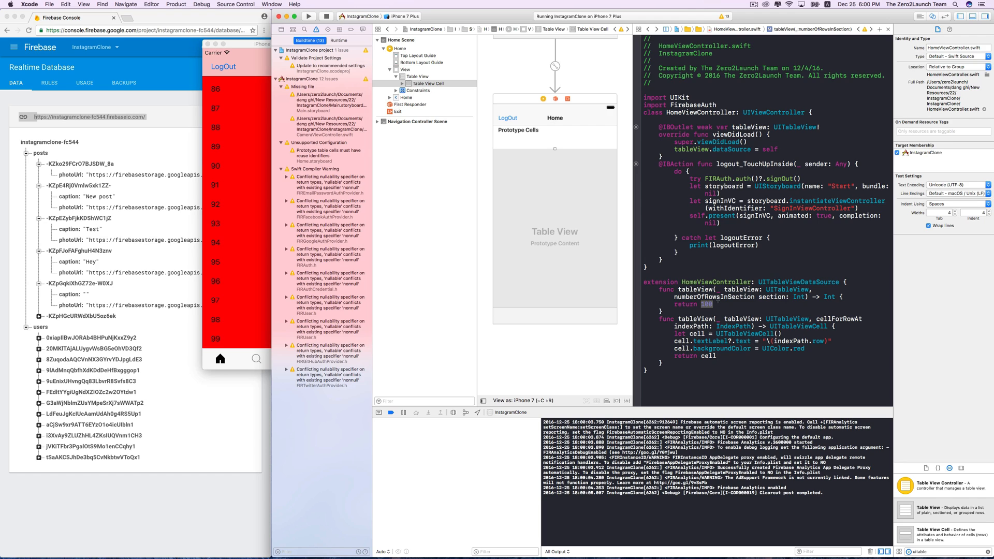
pyautogui.click(733, 334)
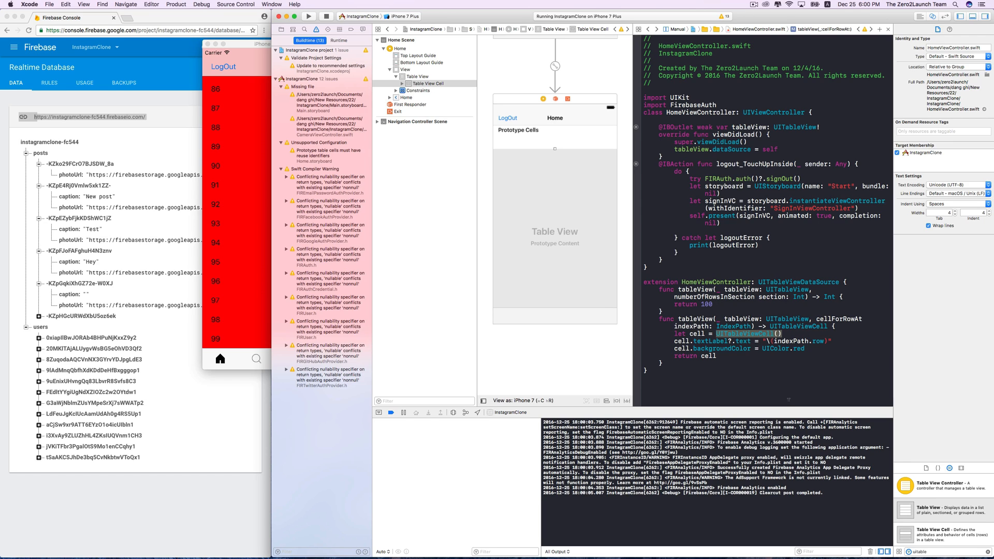
pyautogui.click(839, 326)
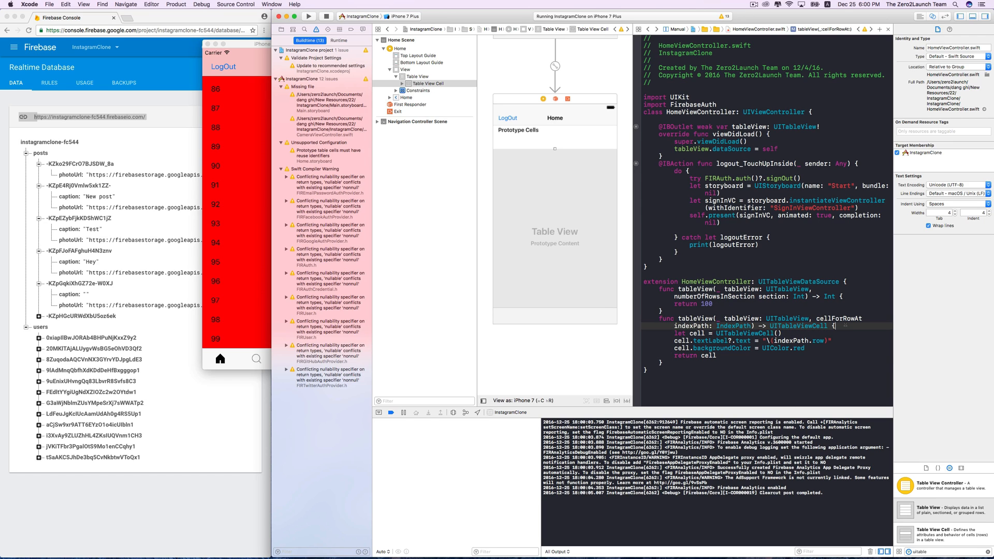
# - Scroll the running app's table through the red rows toward row 99
pyautogui.click(238, 95)
pyautogui.scroll(20, 237, 95)
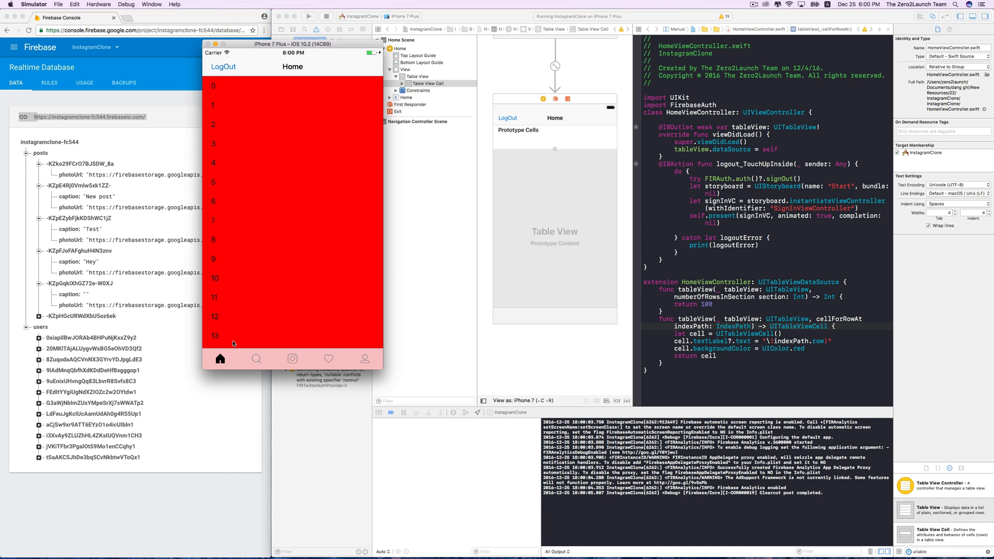
pyautogui.moveTo(227, 239); pyautogui.dragTo(283, 116)
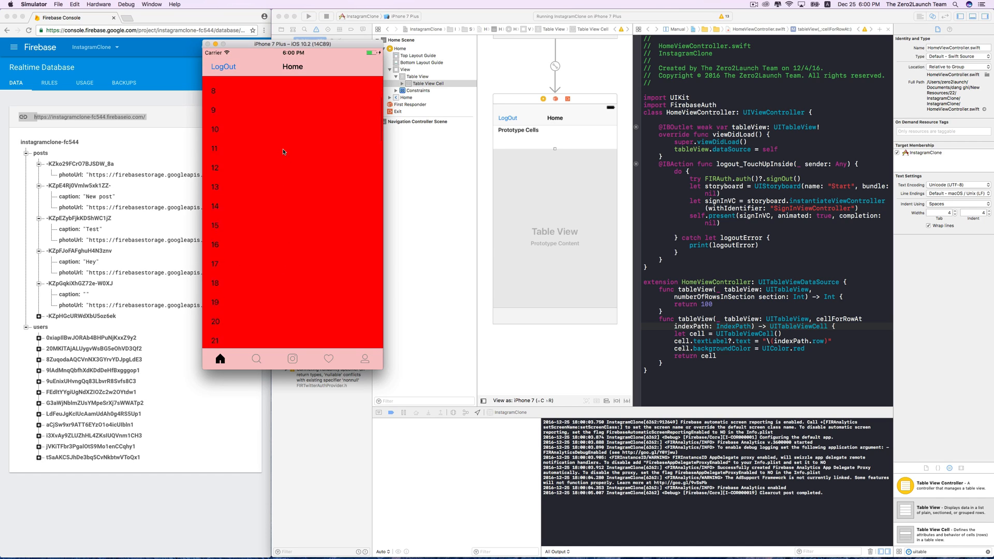
pyautogui.scroll(-3, 288, 140)
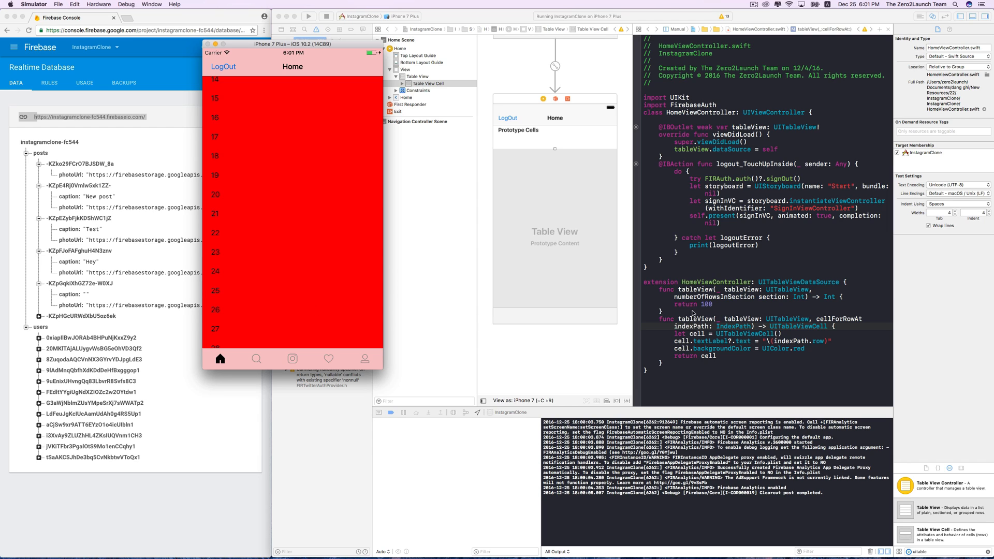
# - Give the storyboard's prototype cell the reuse identifier PostCell in the Attributes inspector
pyautogui.click(787, 319)
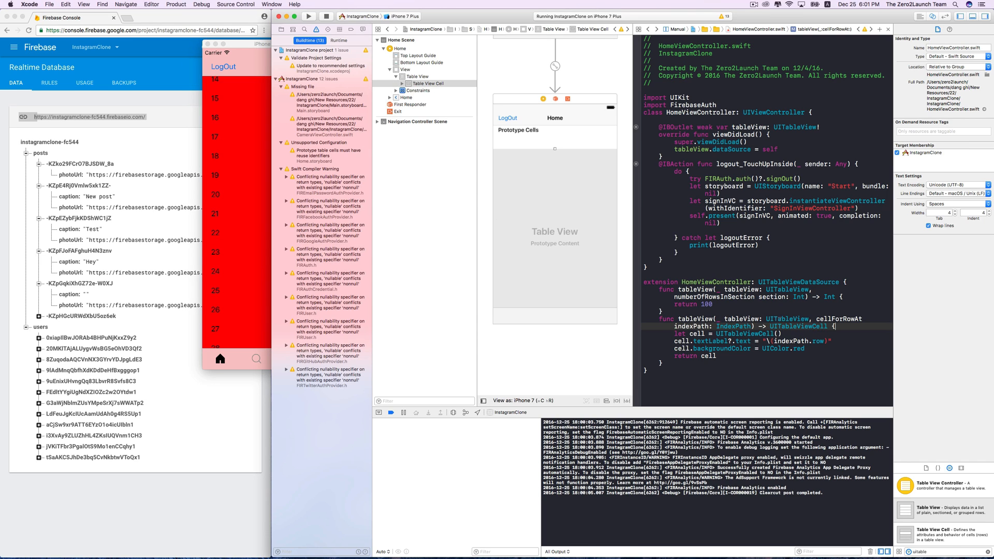
pyautogui.click(591, 144)
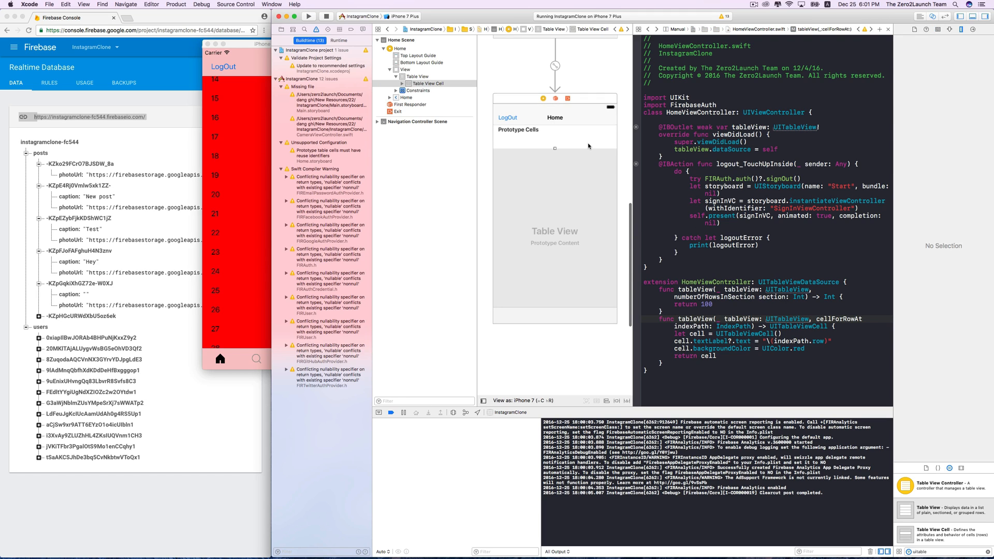
pyautogui.click(937, 29)
pyautogui.click(949, 29)
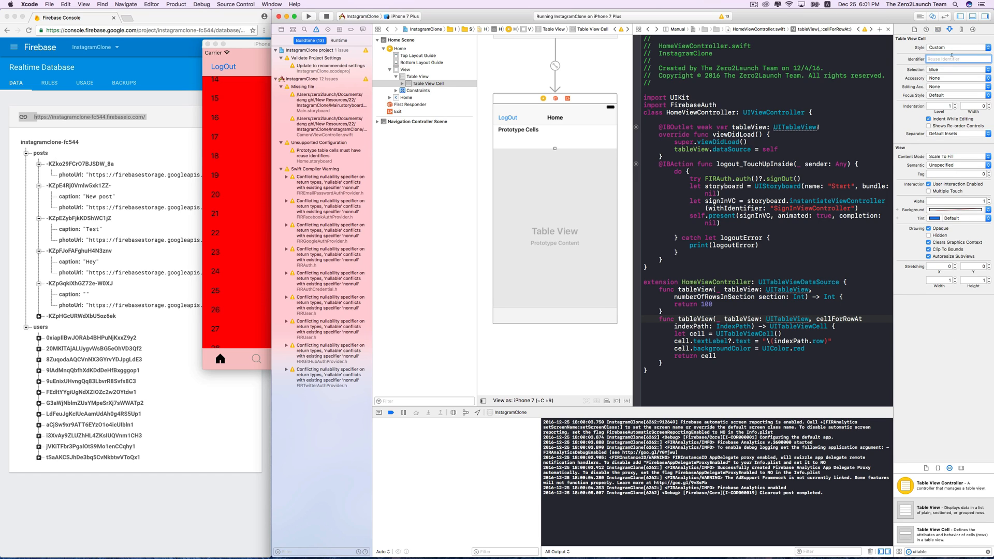
pyautogui.write('PostCell')
pyautogui.press('Return')
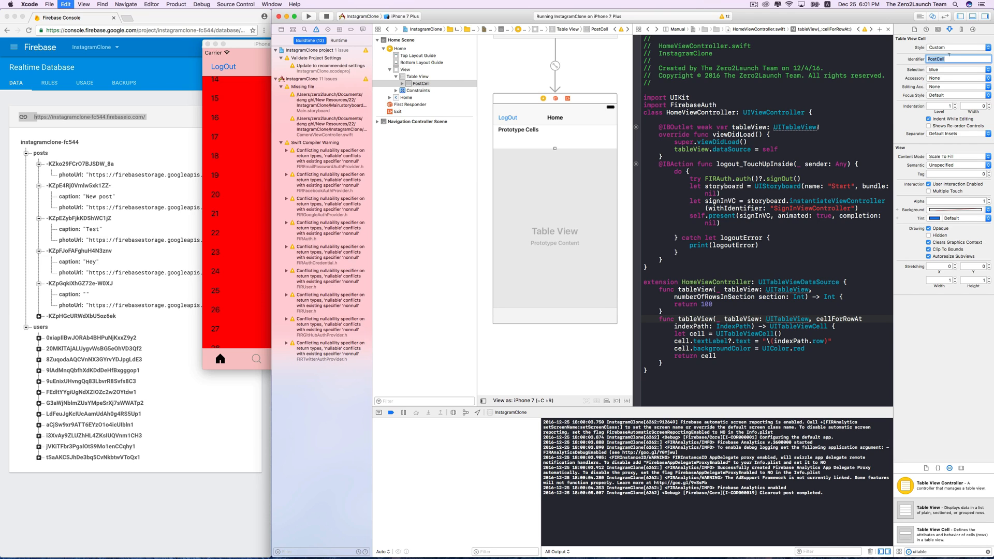
pyautogui.click(759, 244)
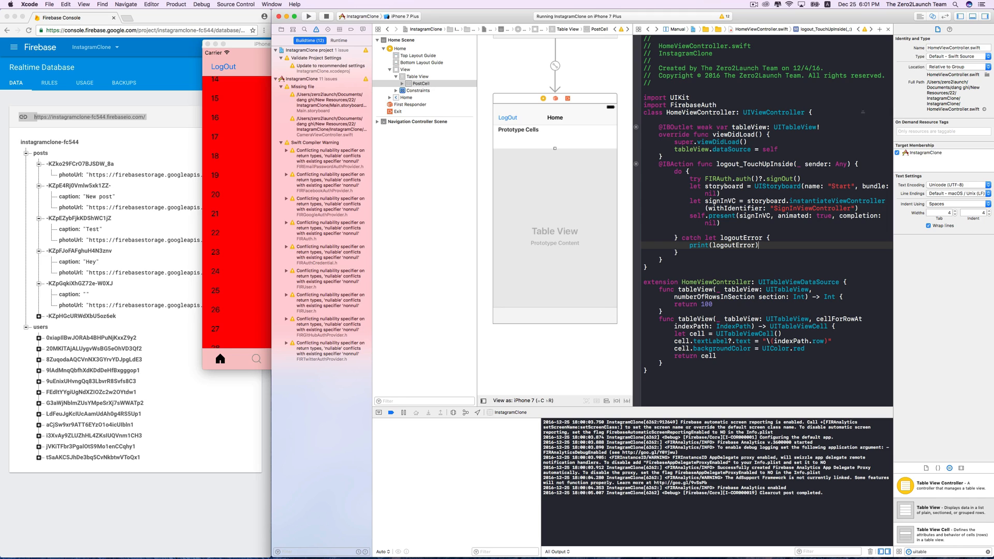
pyautogui.click(466, 82)
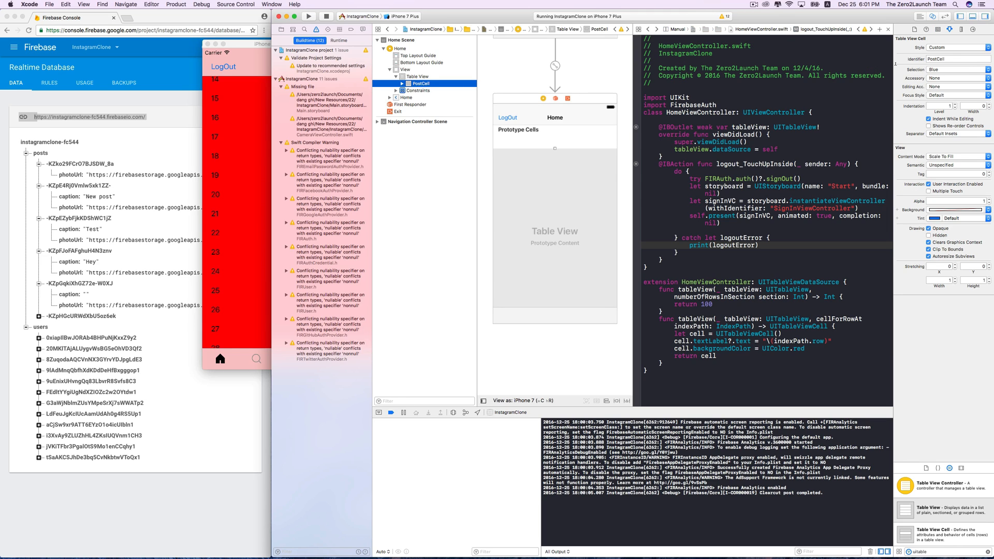
# - Add let cell = tableView.dequeueReusableCell(withIdentifier: "PostCell", for: indexPath.row) via autocomplete
pyautogui.click(836, 326)
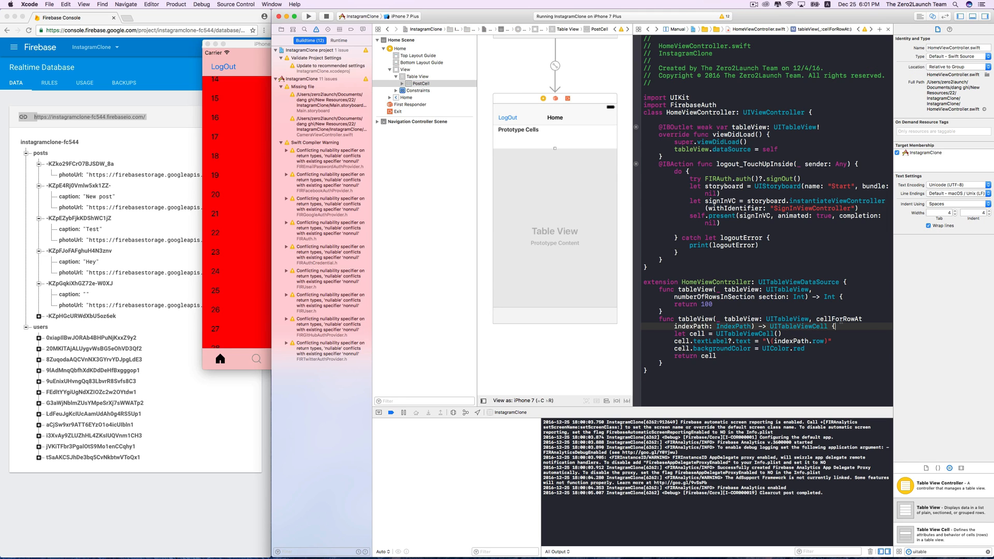
pyautogui.press('Return')
pyautogui.write('let cell = ')
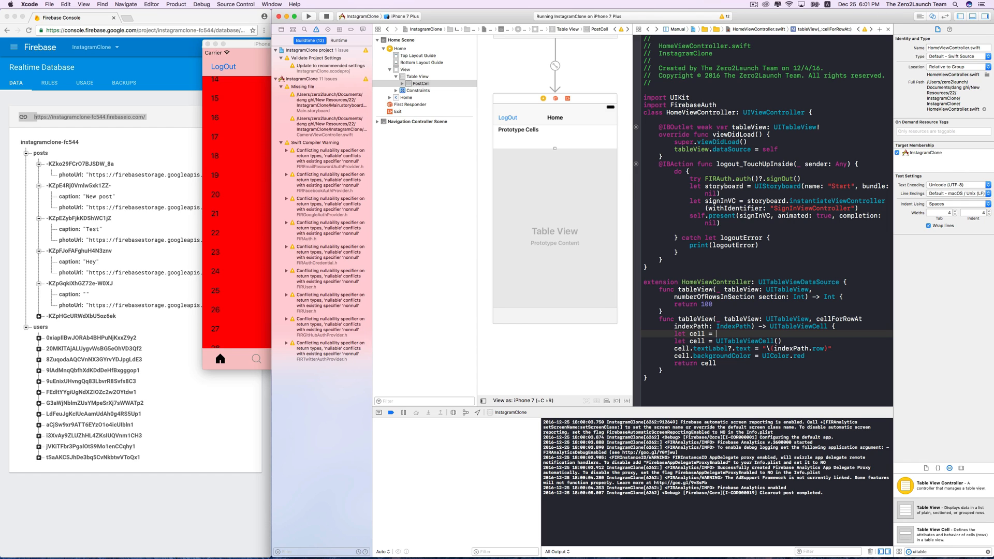
pyautogui.write('table')
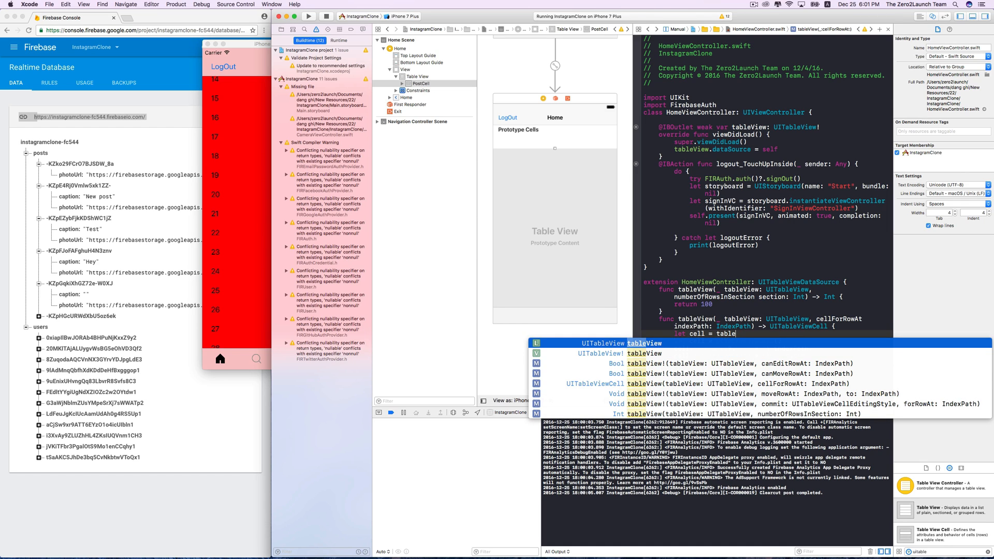
pyautogui.write('View.d')
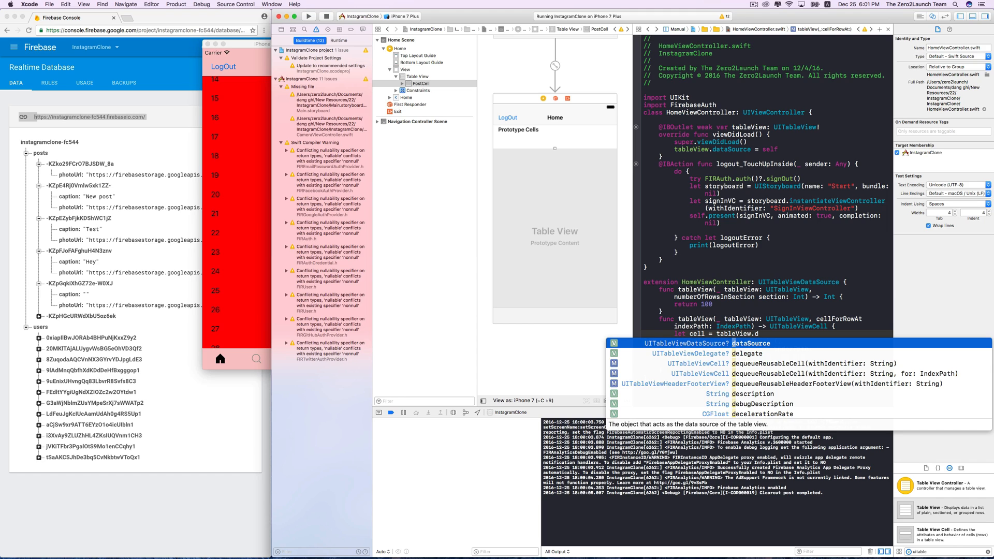
pyautogui.press('Down')
pyautogui.press('Down')
pyautogui.press('Down')
pyautogui.press('Return')
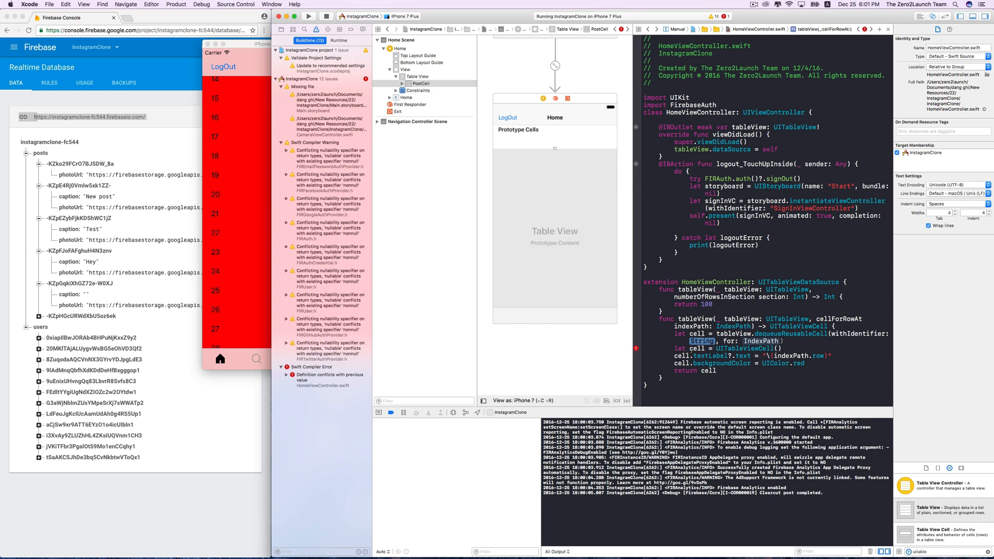
pyautogui.write('"PostCell')
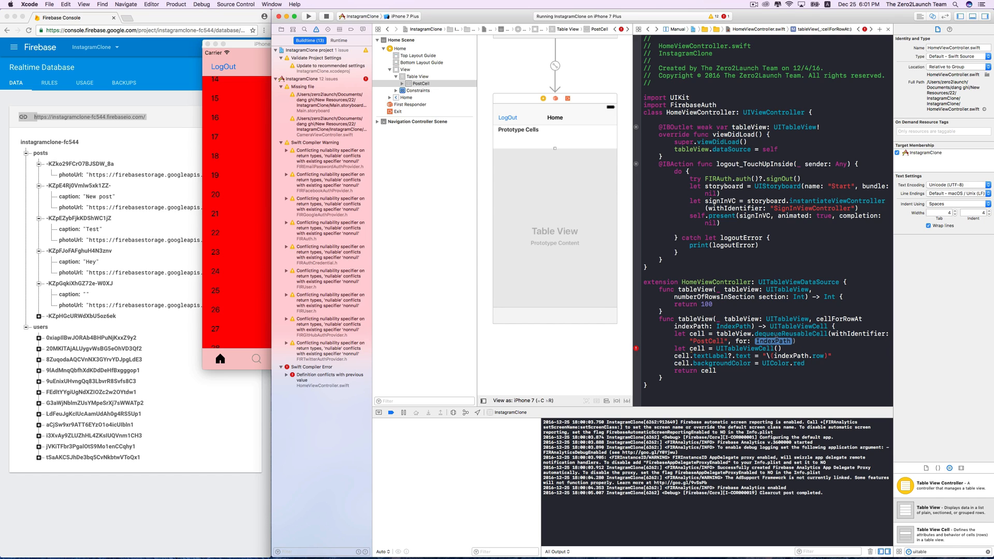
pyautogui.write('inde')
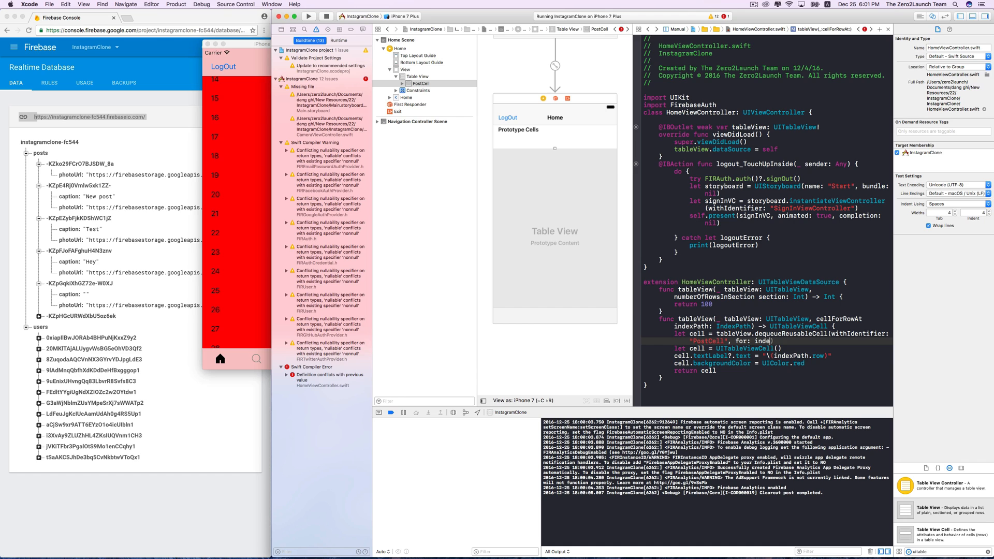
pyautogui.press('Return')
pyautogui.write('.ro')
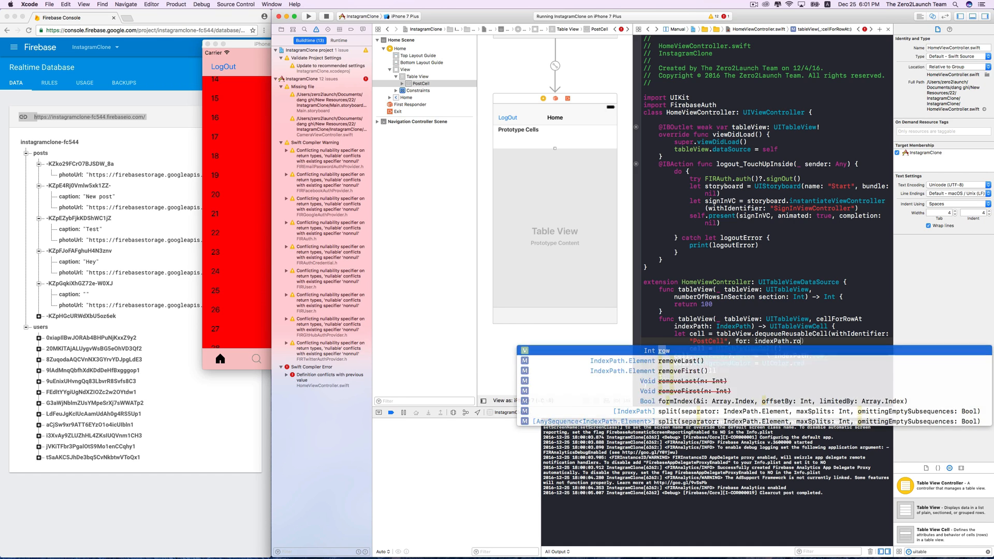
pyautogui.write('w')
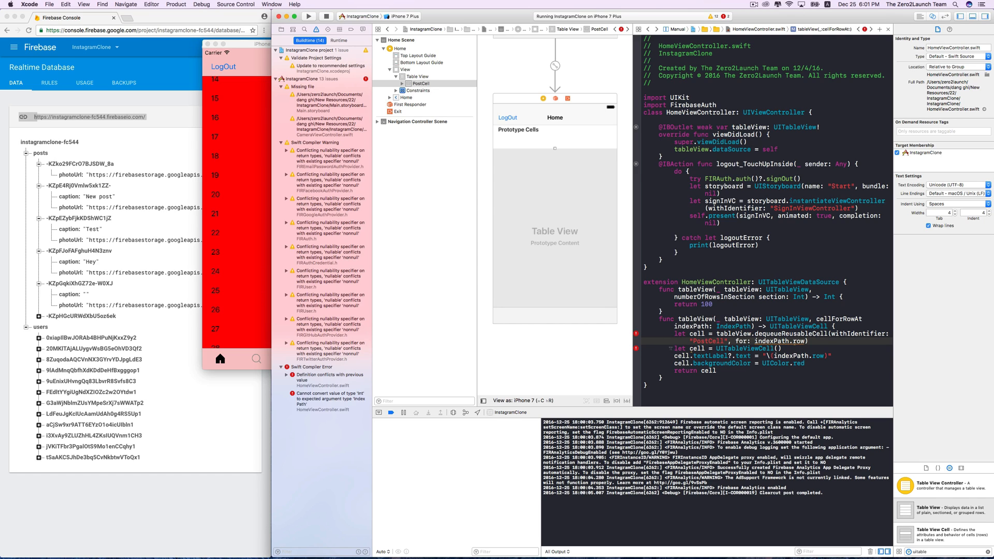
# - Delete the old UITableViewCell() creation line and its leftover blank line
pyautogui.moveTo(670, 348); pyautogui.dragTo(782, 348)
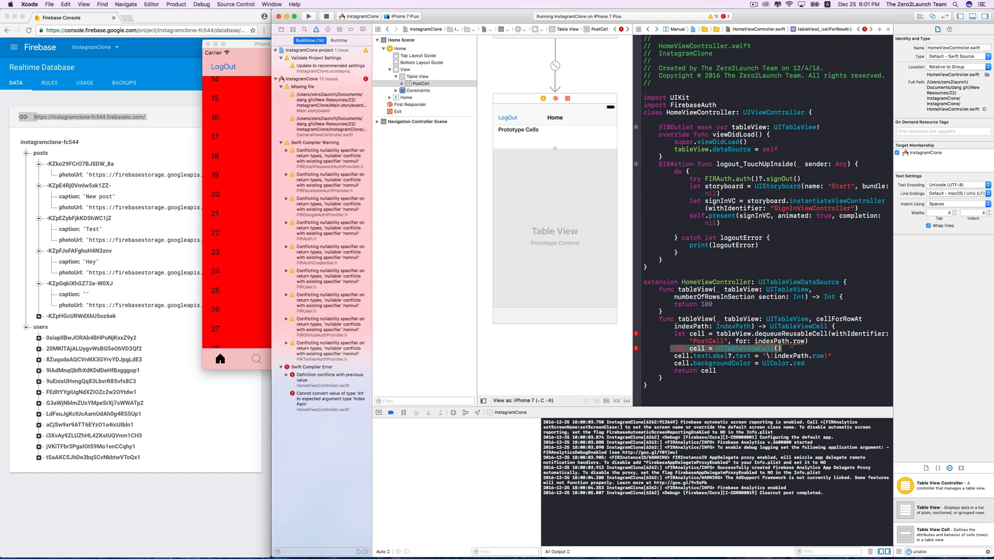
pyautogui.press('BackSpace')
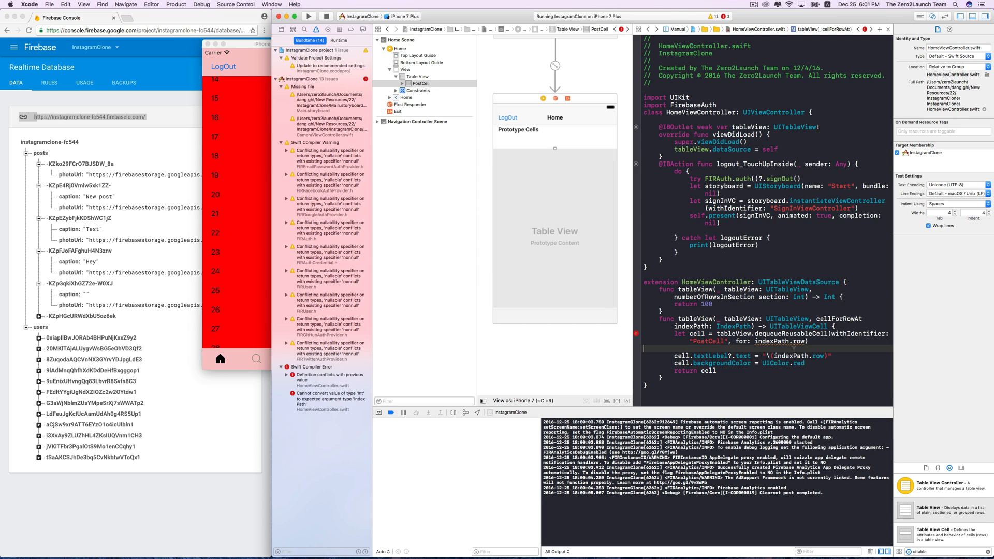
pyautogui.press('BackSpace')
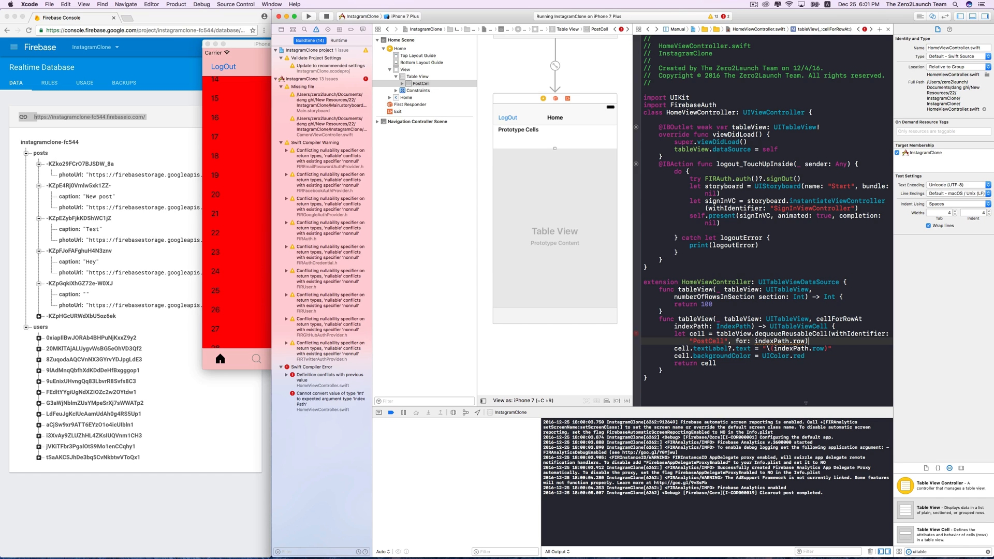
# - Build with Cmd+B and remove .row so dequeueReusableCell receives indexPath itself
pyautogui.press('super+b')
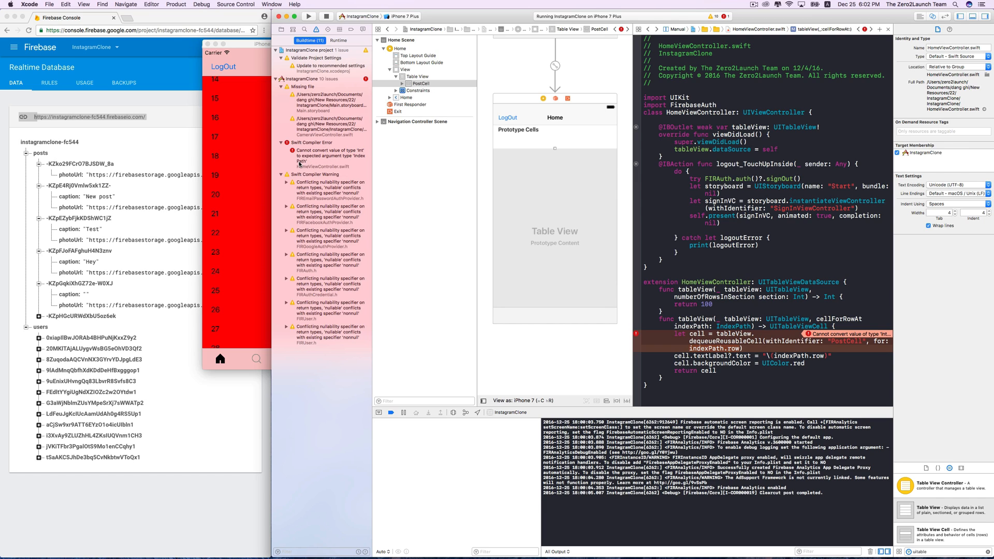
pyautogui.write(')')
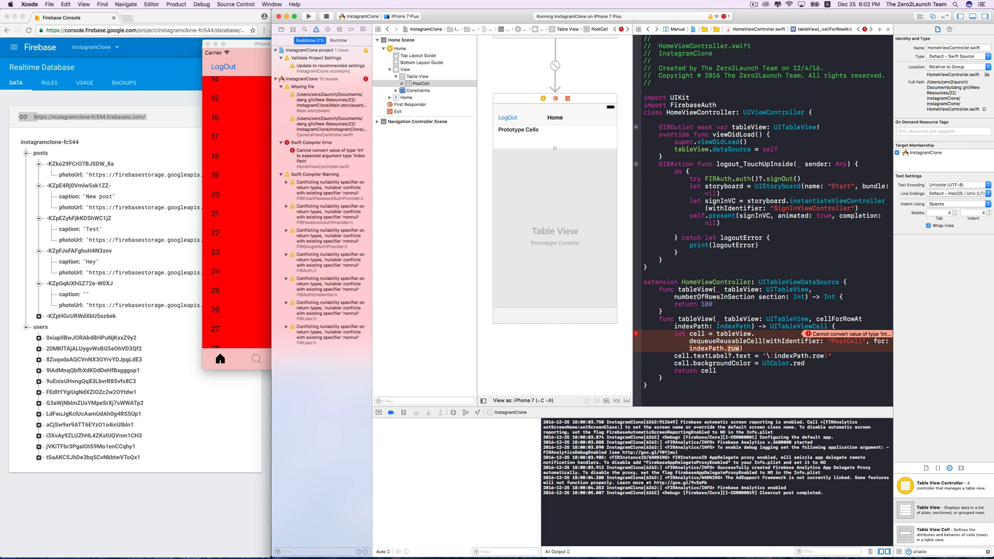
pyautogui.press('BackSpace')
pyautogui.press('BackSpace')
pyautogui.press('BackSpace')
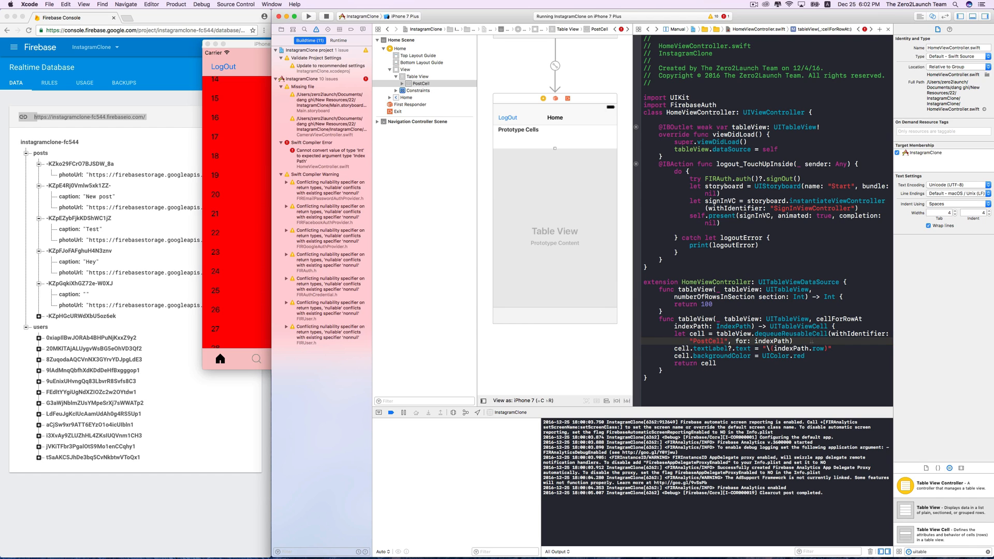
pyautogui.keyDown('alt'); pyautogui.click(792, 334); pyautogui.keyUp('alt')
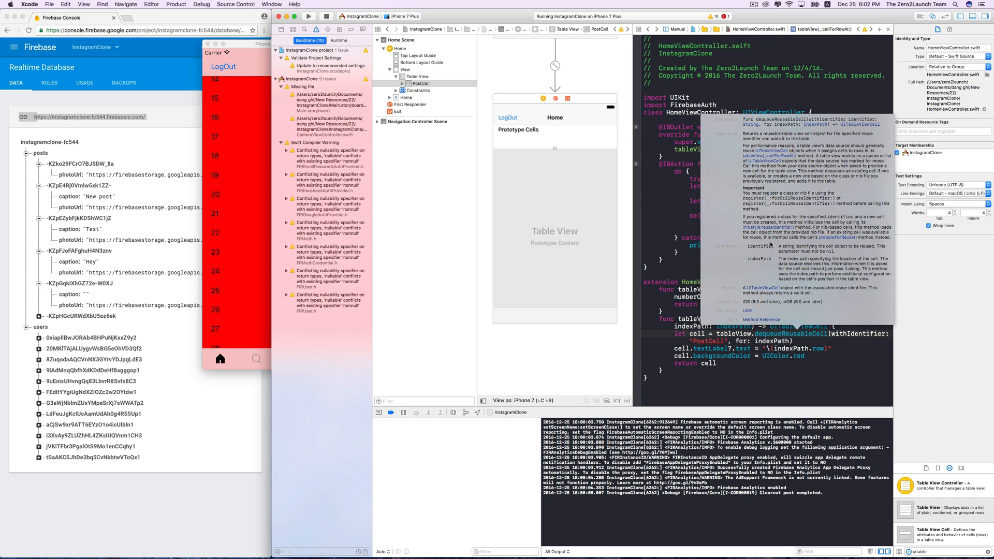
pyautogui.moveTo(778, 262); pyautogui.dragTo(862, 269)
pyautogui.click(802, 340)
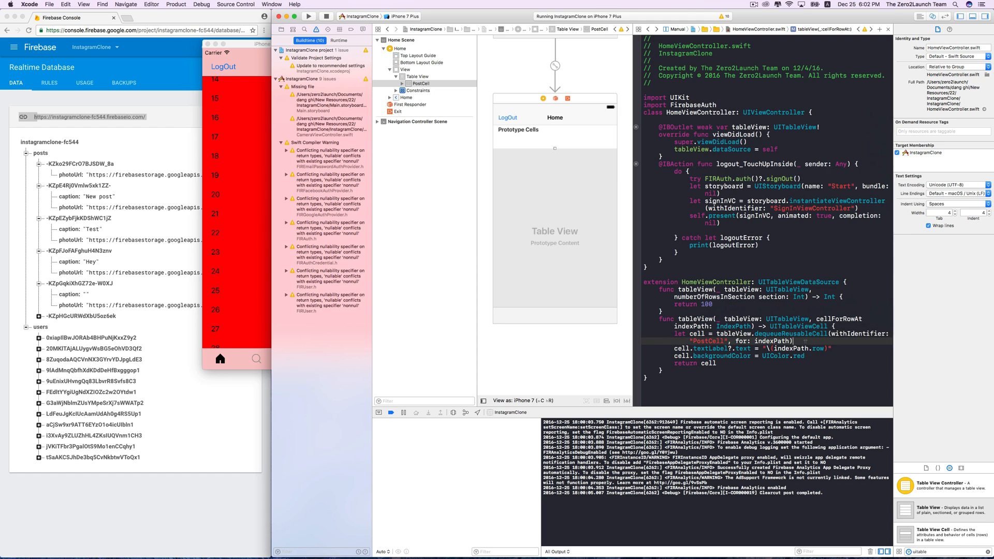
pyautogui.click(832, 355)
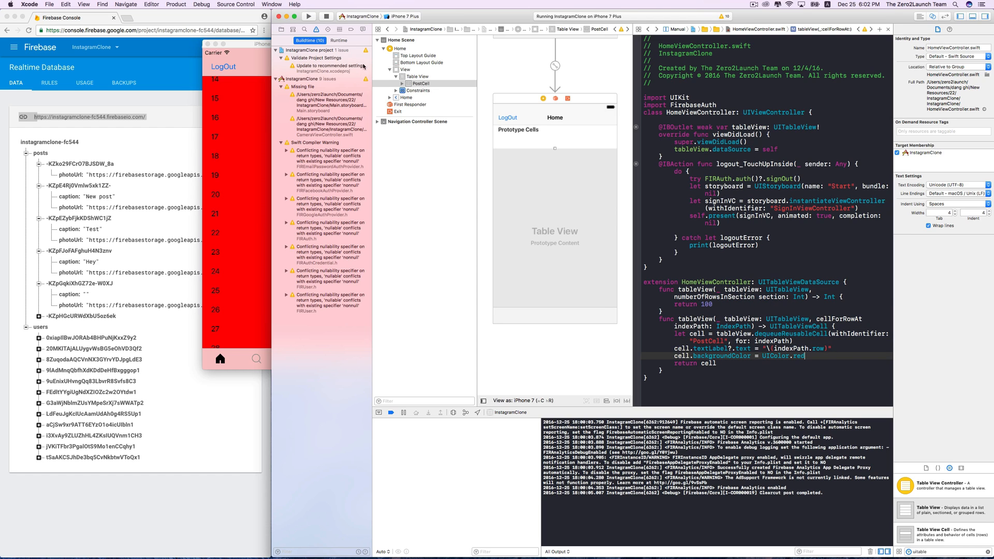
pyautogui.click(307, 17)
# - Confirm stopping the running instance so the rebuilt app launches with red numbered rows
pyautogui.press('Return')
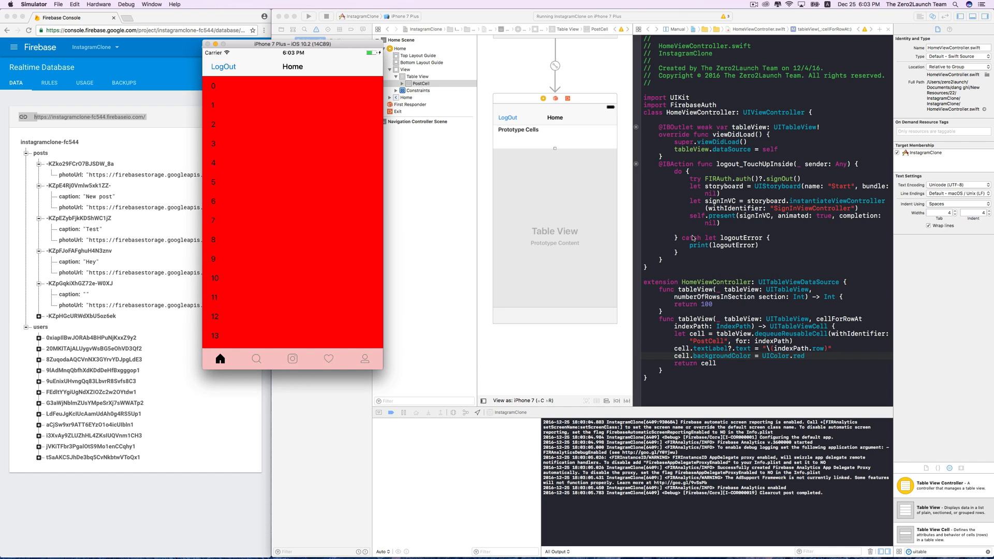
pyautogui.scroll(-10, 332, 240)
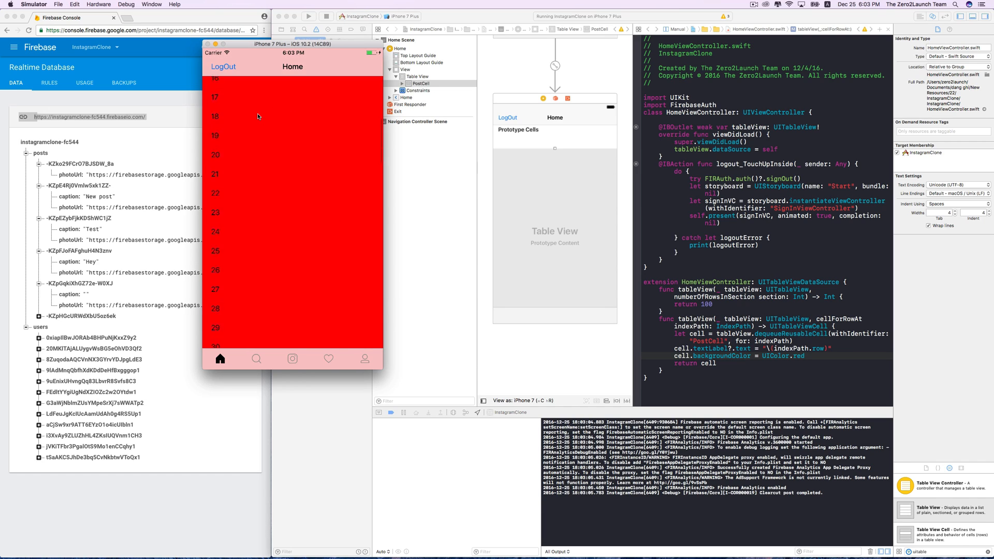